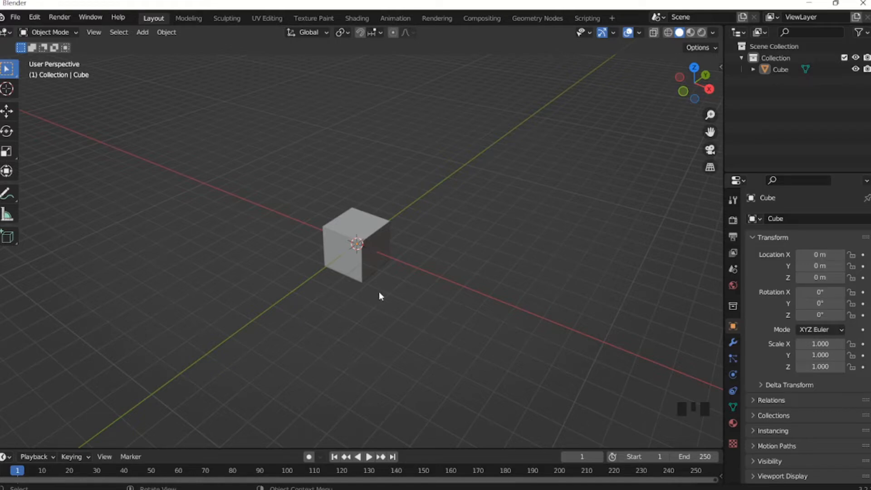
Switch the cube into Edit Mode and toggle it back to Object Mode.
{"action": "scroll", "coordinate": [383, 293], "scroll_direction": "up", "scroll_amount": 3}
{"action": "middle_click_drag", "start_coordinate": [382, 292], "coordinate": [409, 294]}
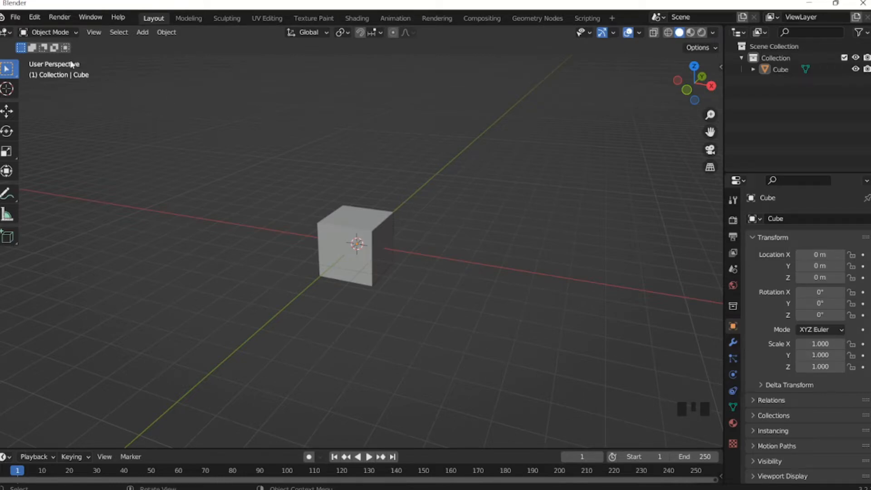
{"action": "left_click", "coordinate": [75, 32]}
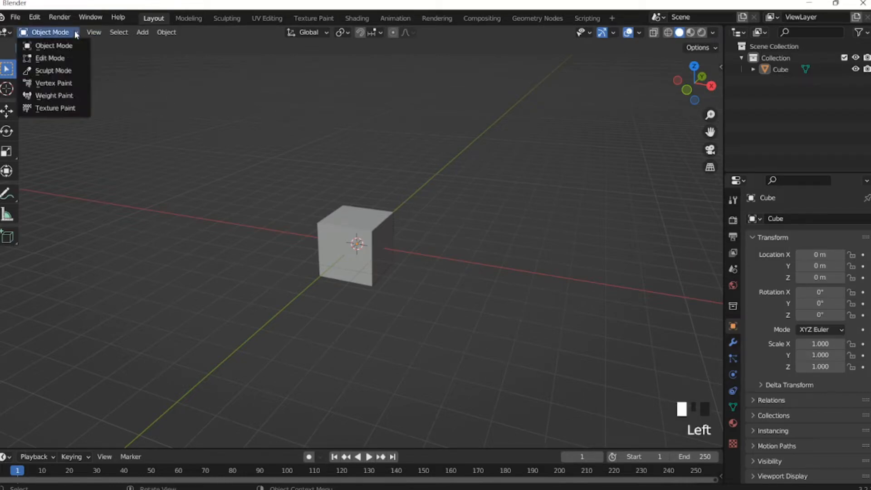
{"action": "left_click", "coordinate": [52, 59]}
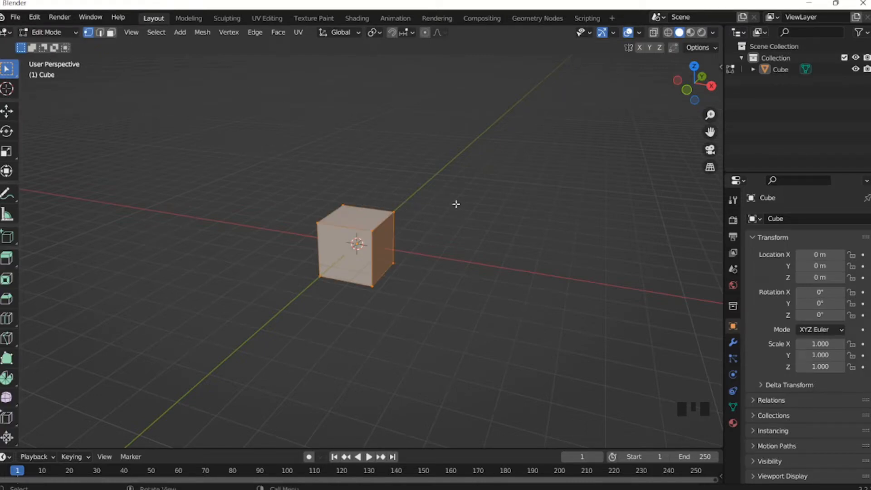
{"action": "key", "text": "Tab"}
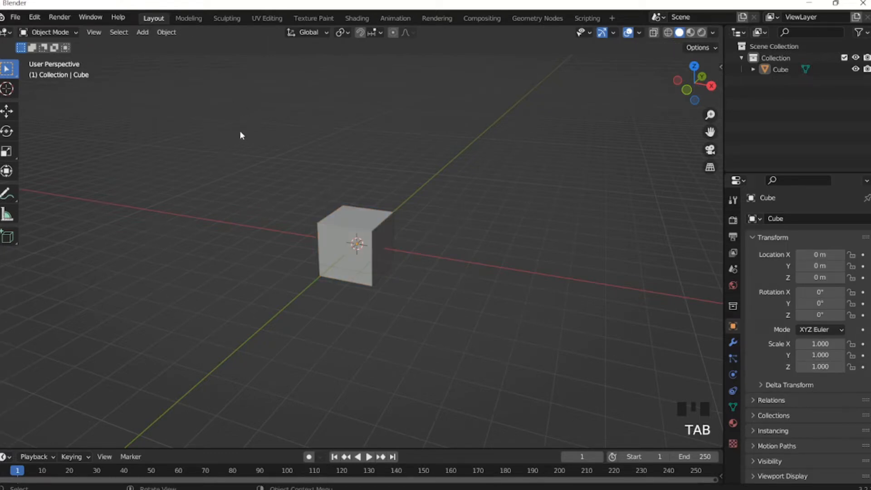
{"action": "key", "text": "Tab"}
{"action": "key", "text": "Tab"}
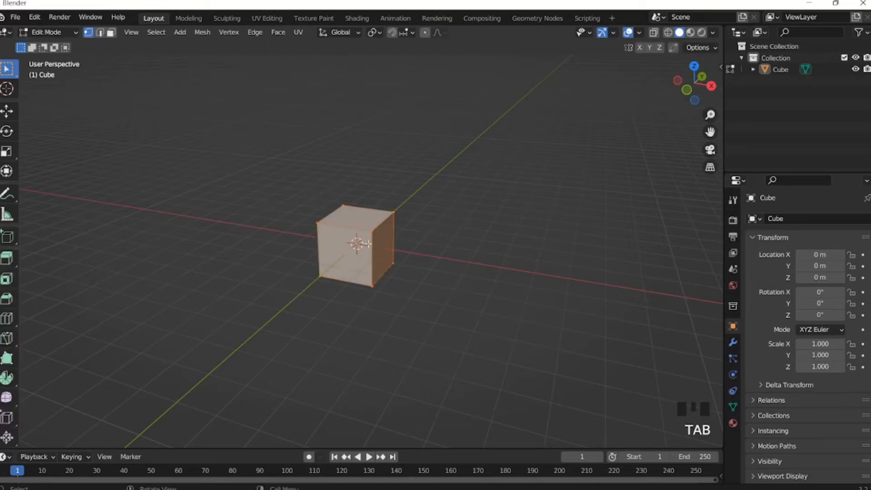
Add a cylinder mesh to the scene in Object Mode.
{"action": "left_click", "coordinate": [143, 32]}
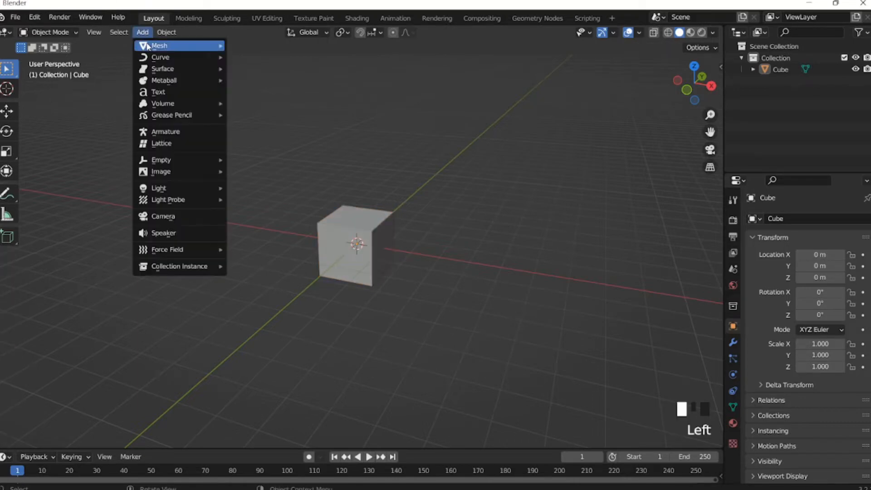
{"action": "mouse_move", "coordinate": [155, 45]}
{"action": "left_click", "coordinate": [256, 103]}
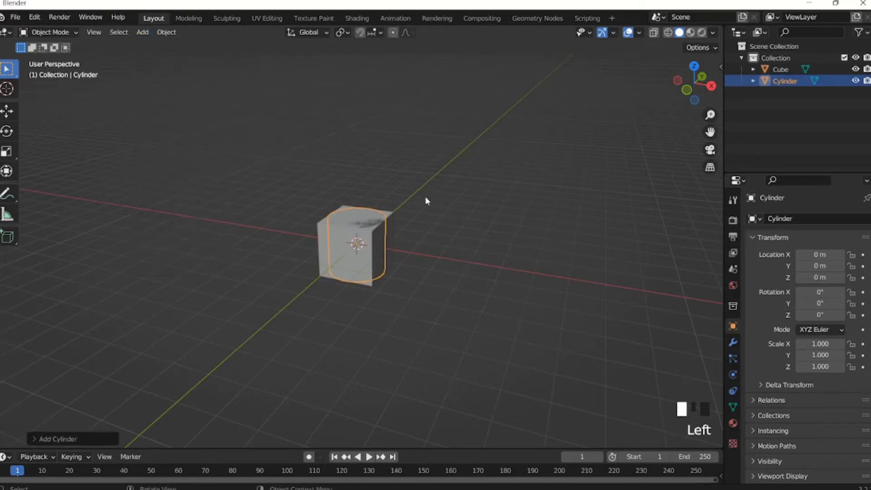
Move the cylinder about 3.5 m along the X axis, clear of the cube.
{"action": "left_click", "coordinate": [7, 111]}
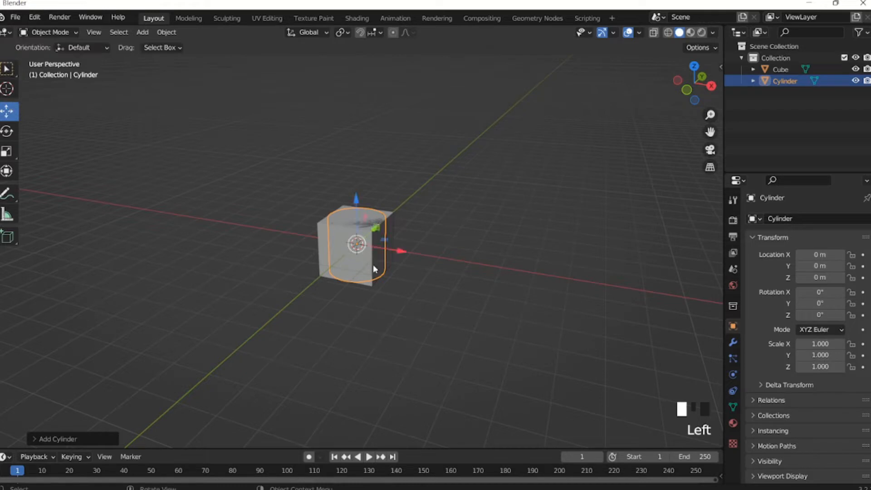
{"action": "left_click_drag", "start_coordinate": [402, 252], "coordinate": [502, 263]}
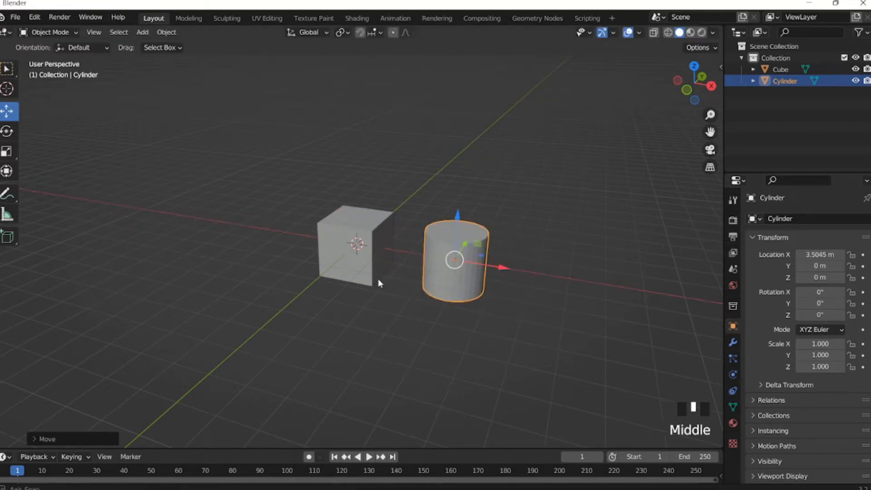
{"action": "mouse_move", "coordinate": [377, 279]}
{"action": "middle_mouse_down"}
{"action": "mouse_move", "coordinate": [400, 284]}
{"action": "mouse_move", "coordinate": [362, 277]}
{"action": "middle_mouse_up"}
{"action": "scroll", "coordinate": [388, 284], "scroll_direction": "up", "scroll_amount": 2}
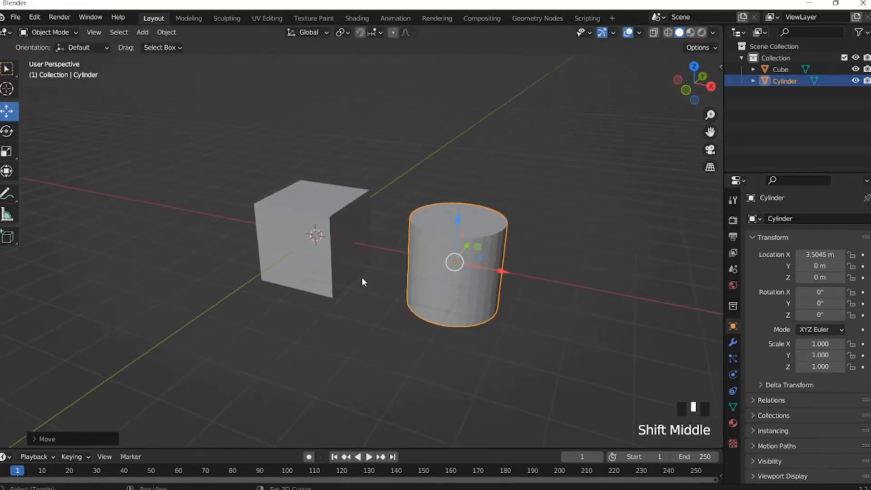
{"action": "scroll", "coordinate": [371, 283], "scroll_direction": "up", "scroll_amount": 2}
{"action": "scroll", "coordinate": [371, 283], "scroll_direction": "down", "scroll_amount": 2}
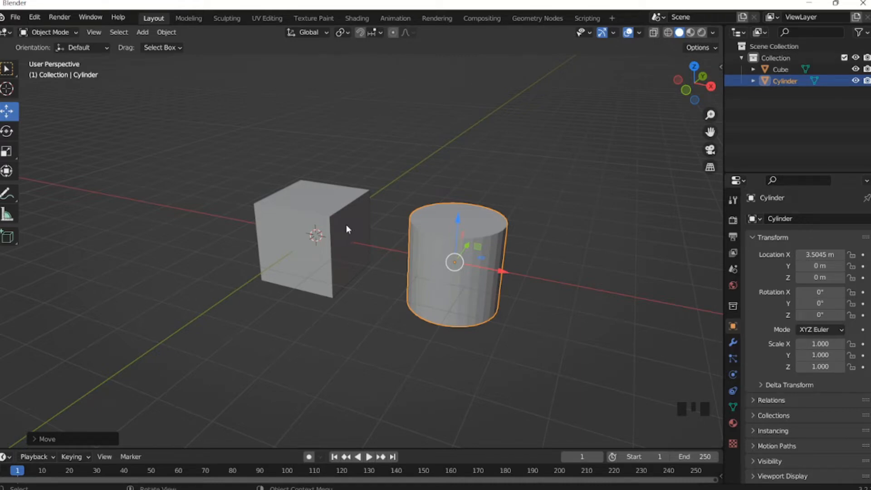
Select the cube instead of the cylinder and enter Edit Mode on it.
{"action": "left_click", "coordinate": [494, 247]}
{"action": "left_click", "coordinate": [492, 230]}
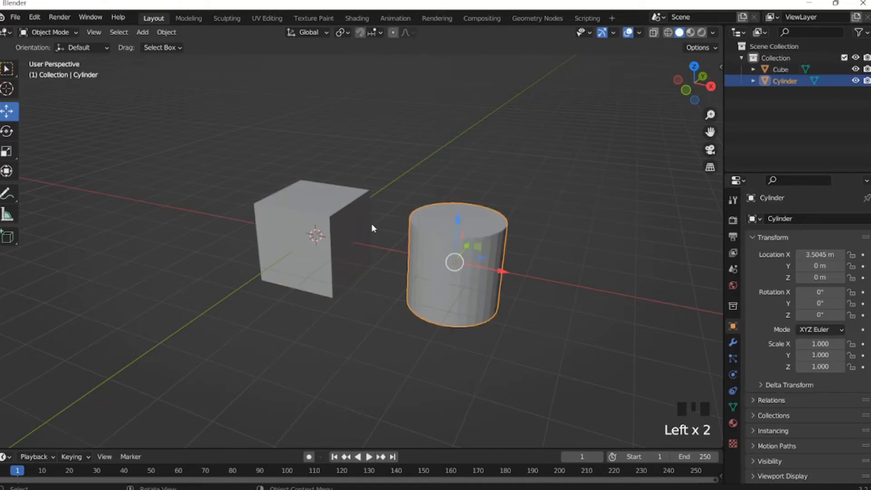
{"action": "left_click", "coordinate": [319, 229]}
{"action": "middle_click_drag", "start_coordinate": [238, 164], "coordinate": [273, 215]}
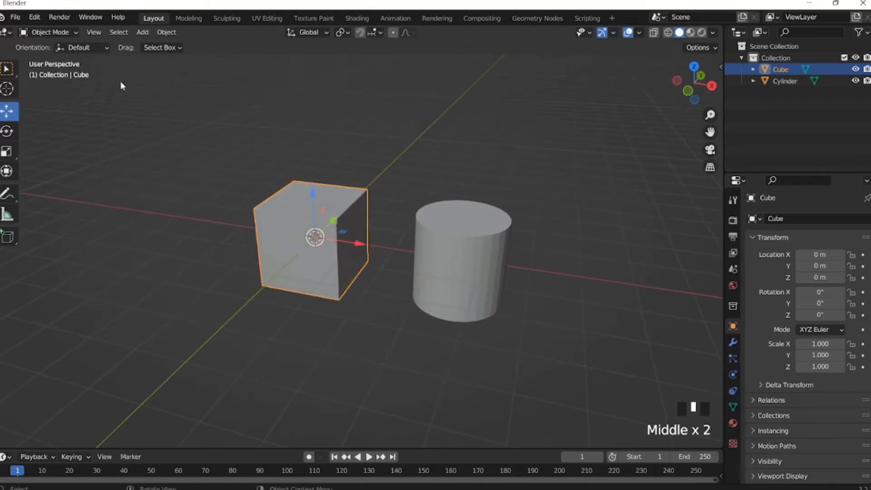
{"action": "left_click", "coordinate": [60, 32]}
{"action": "left_click", "coordinate": [54, 57]}
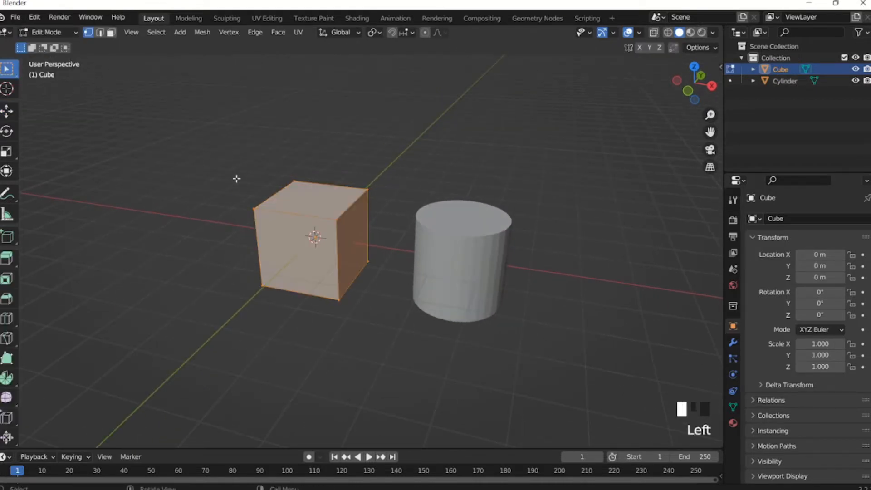
{"action": "scroll", "coordinate": [333, 233], "scroll_direction": "up", "scroll_amount": 4}
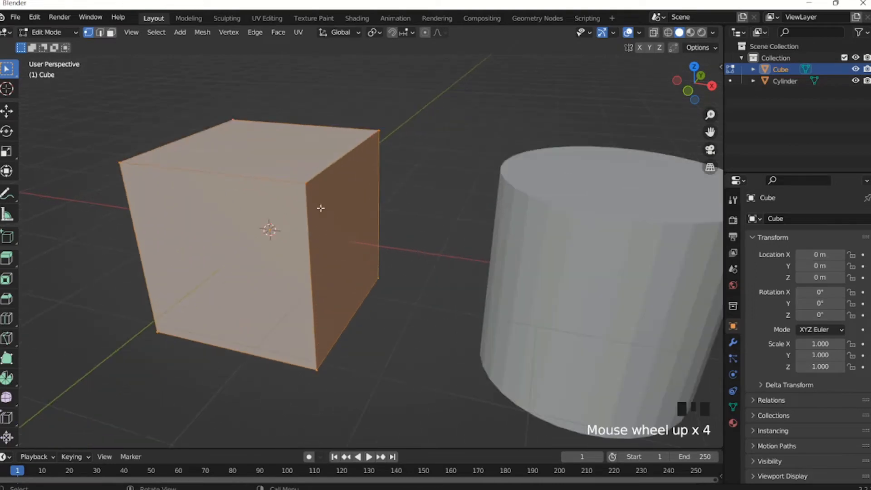
{"action": "scroll", "coordinate": [319, 229], "scroll_direction": "down", "scroll_amount": 1}
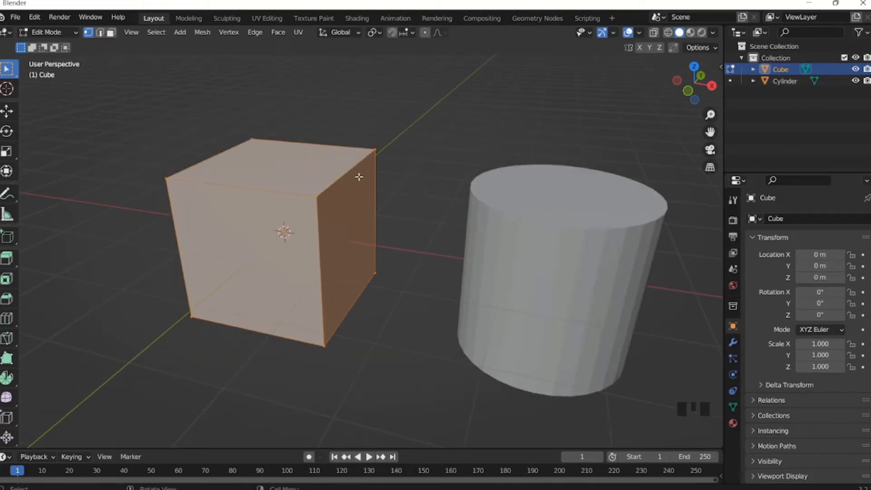
Try selecting a single corner vertex and box-selecting the cube's upper vertices, and clear the selection.
{"action": "left_click", "coordinate": [381, 151]}
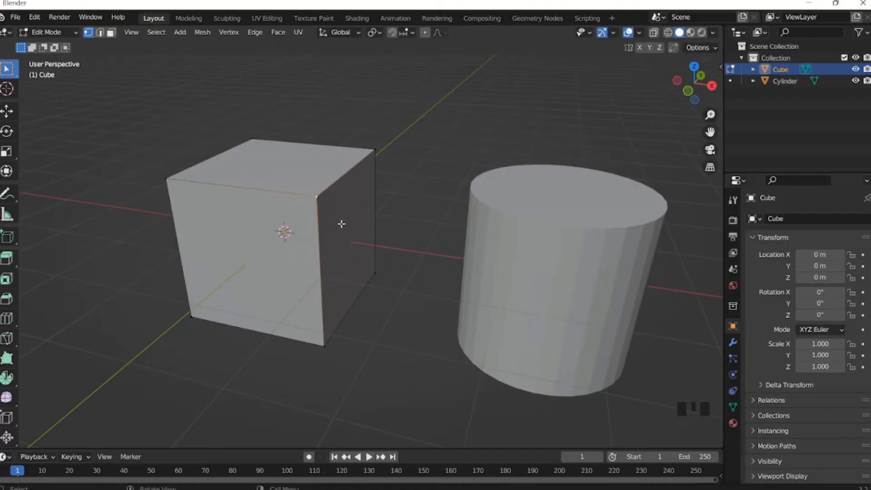
{"action": "middle_click_drag", "start_coordinate": [342, 226], "coordinate": [316, 202]}
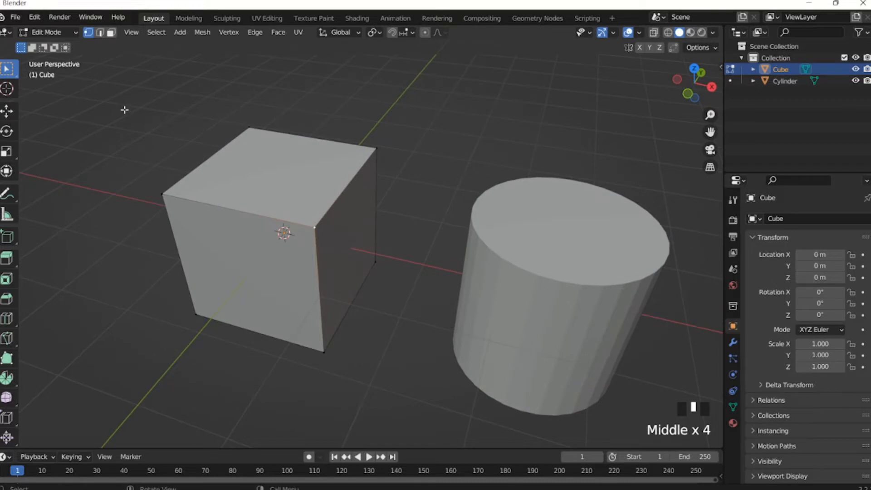
{"action": "left_click_drag", "start_coordinate": [121, 104], "coordinate": [412, 276]}
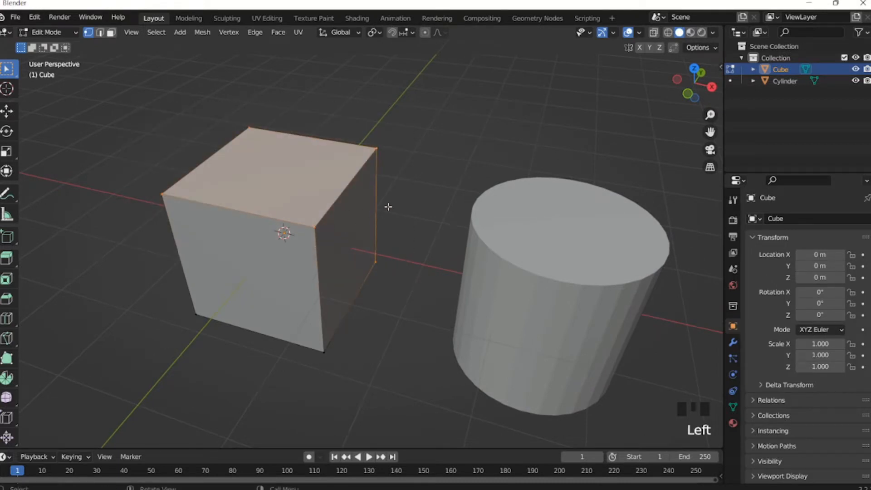
{"action": "left_click", "coordinate": [393, 212]}
{"action": "middle_click_drag", "start_coordinate": [394, 212], "coordinate": [350, 217]}
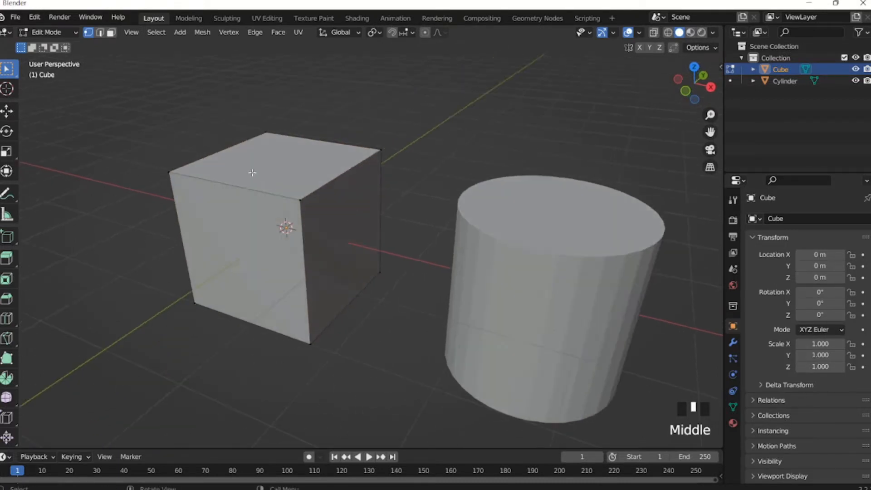
Select the cube's upper front corner vertex in vertex select mode.
{"action": "left_click", "coordinate": [286, 200]}
{"action": "middle_click_drag", "start_coordinate": [198, 138], "coordinate": [203, 139]}
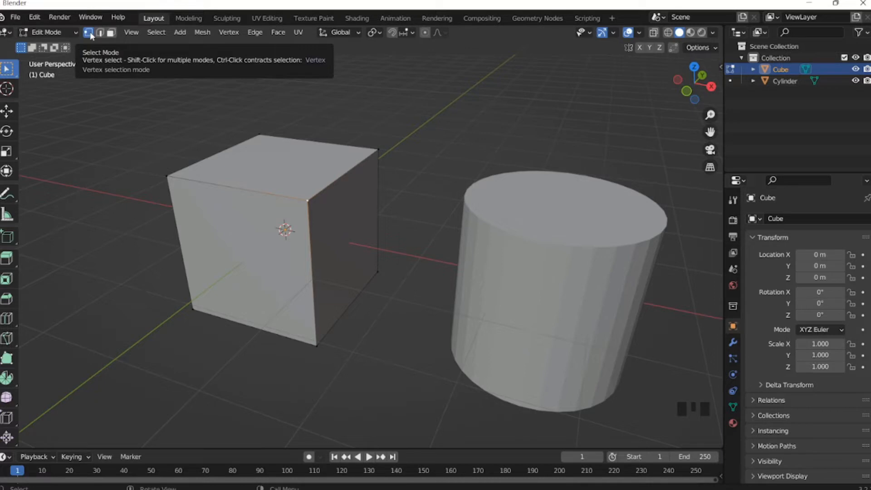
{"action": "middle_click_drag", "start_coordinate": [161, 121], "coordinate": [120, 85]}
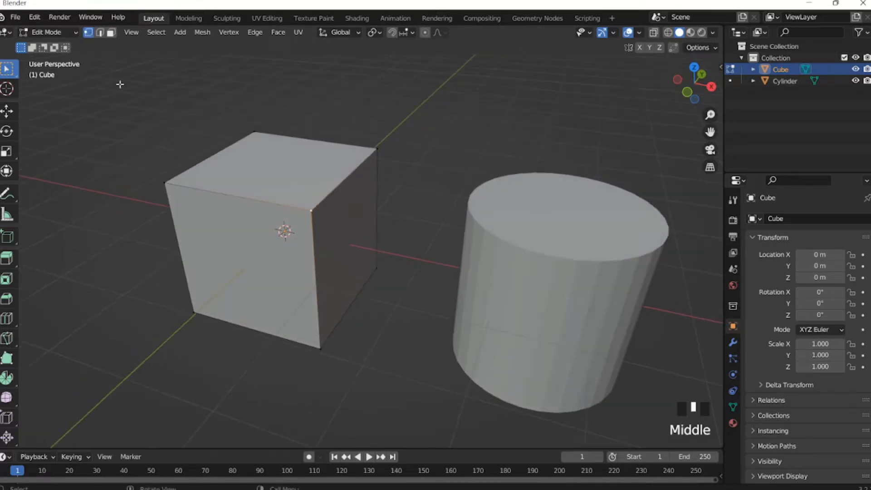
{"action": "left_click", "coordinate": [90, 35]}
{"action": "left_click", "coordinate": [311, 210]}
{"action": "middle_click_drag", "start_coordinate": [231, 190], "coordinate": [392, 184]}
{"action": "scroll", "coordinate": [237, 186], "scroll_direction": "up", "scroll_amount": 2}
{"action": "left_click", "coordinate": [394, 182]}
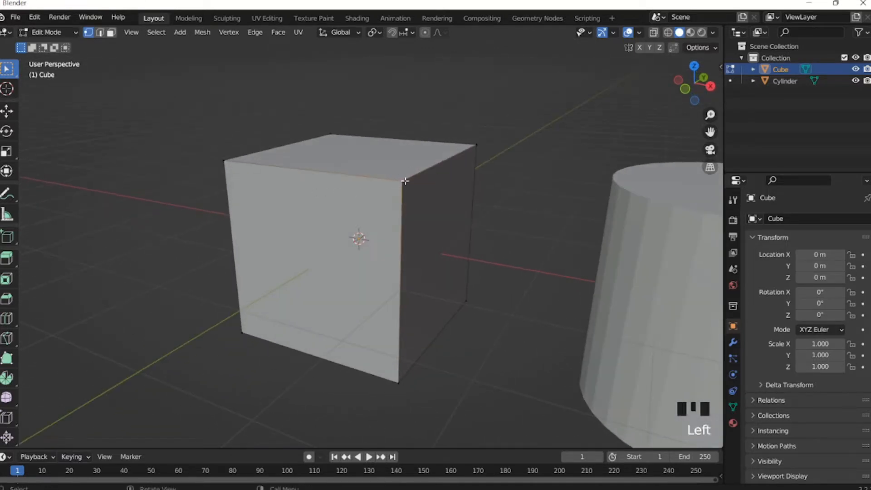
Reposition the selected corner vertex of the cube in two moves with the Move tool.
{"action": "left_click", "coordinate": [7, 111]}
{"action": "middle_click_drag", "start_coordinate": [451, 138], "coordinate": [400, 195]}
{"action": "middle_click_drag", "start_coordinate": [345, 254], "coordinate": [290, 237]}
{"action": "left_click_drag", "start_coordinate": [311, 238], "coordinate": [168, 268]}
{"action": "middle_click_drag", "start_coordinate": [181, 264], "coordinate": [608, 205]}
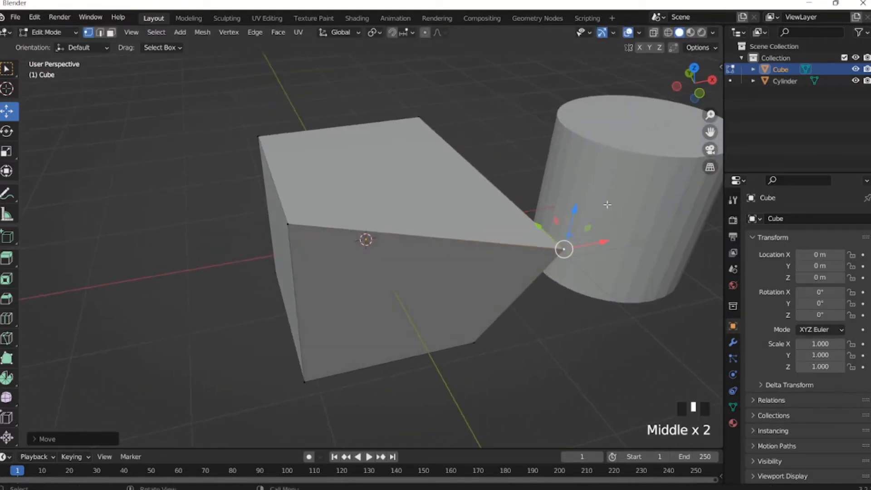
{"action": "left_click_drag", "start_coordinate": [578, 209], "coordinate": [558, 268]}
{"action": "middle_click_drag", "start_coordinate": [558, 269], "coordinate": [384, 176]}
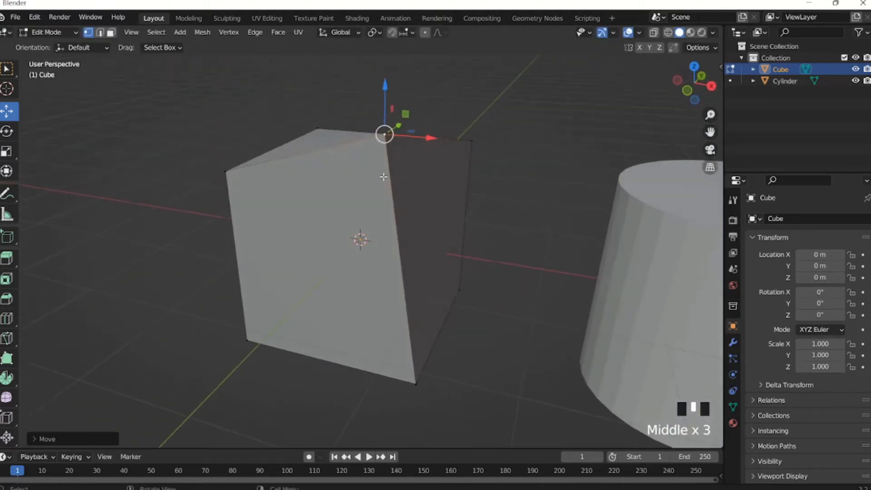
Undo the vertex moves and deselect the cube's corner vertex.
{"action": "key", "text": "ctrl+z"}
{"action": "key", "text": "ctrl+z"}
{"action": "key", "text": "ctrl+z"}
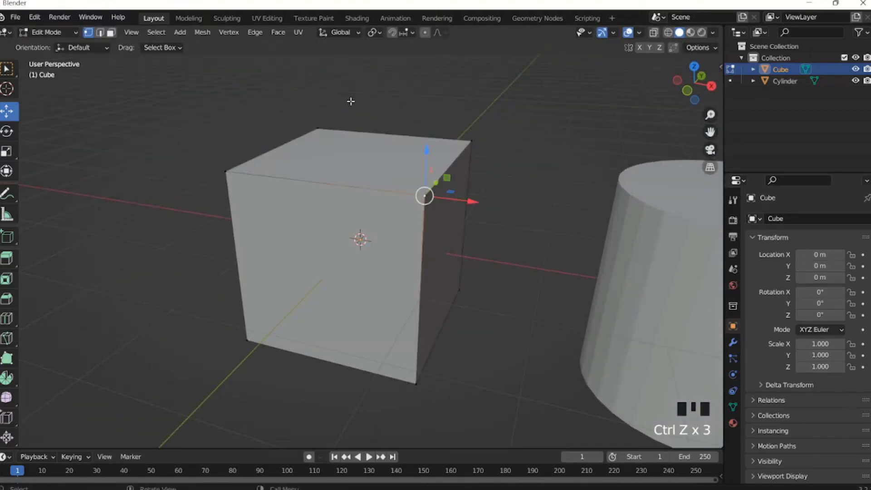
{"action": "left_click", "coordinate": [296, 127]}
{"action": "middle_click_drag", "start_coordinate": [222, 128], "coordinate": [110, 77]}
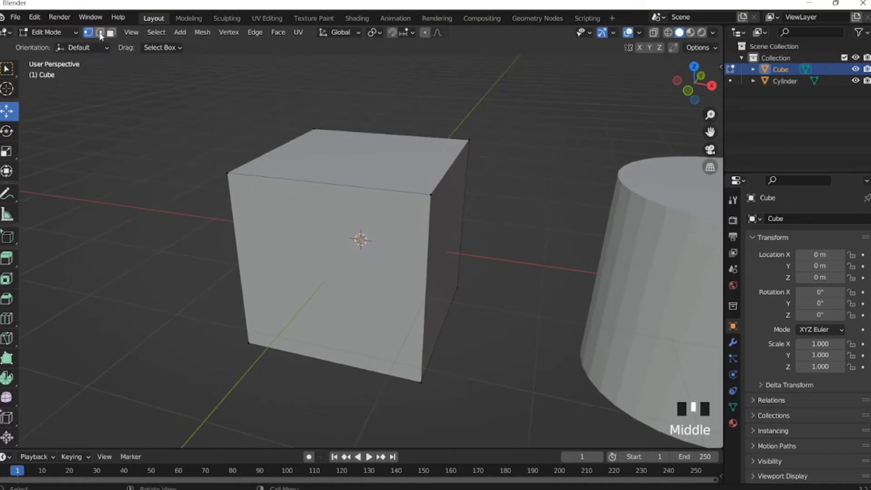
Switch to edge select mode and select the cube's upper front edge.
{"action": "left_click", "coordinate": [100, 33]}
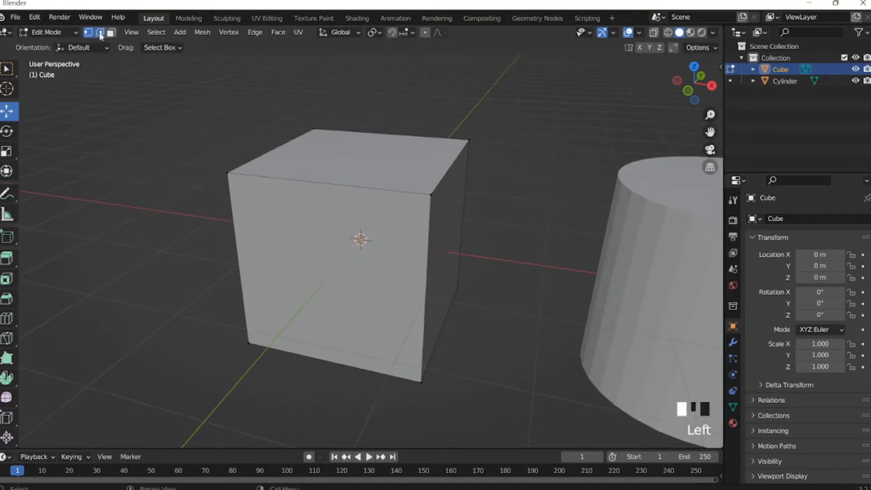
{"action": "left_click", "coordinate": [328, 189]}
{"action": "middle_click_drag", "start_coordinate": [252, 149], "coordinate": [226, 165]}
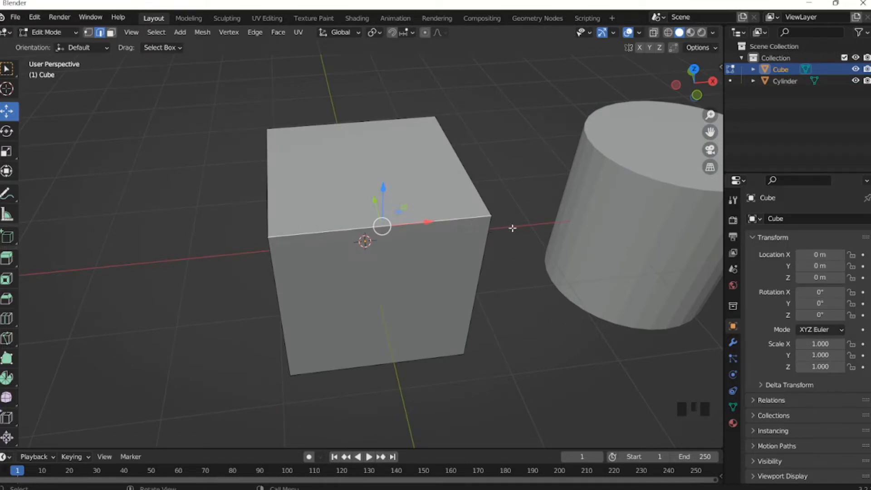
{"action": "middle_click_drag", "start_coordinate": [275, 232], "coordinate": [245, 180]}
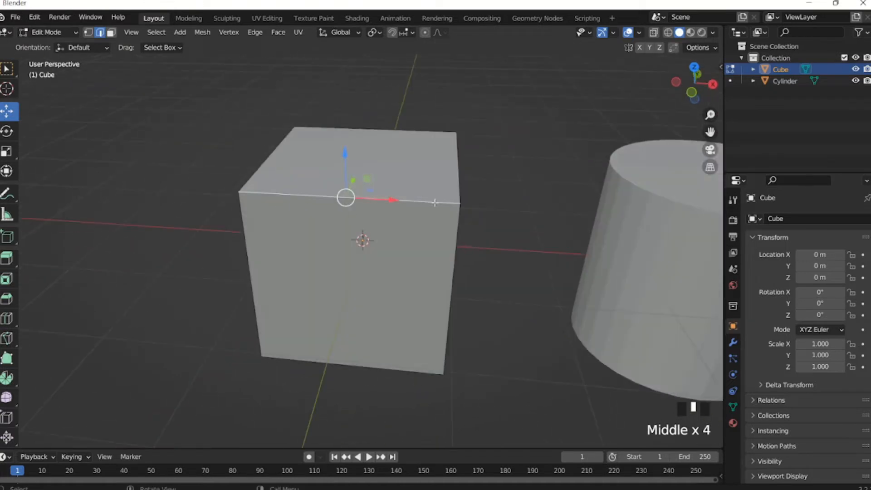
{"action": "middle_click_drag", "start_coordinate": [436, 203], "coordinate": [291, 202]}
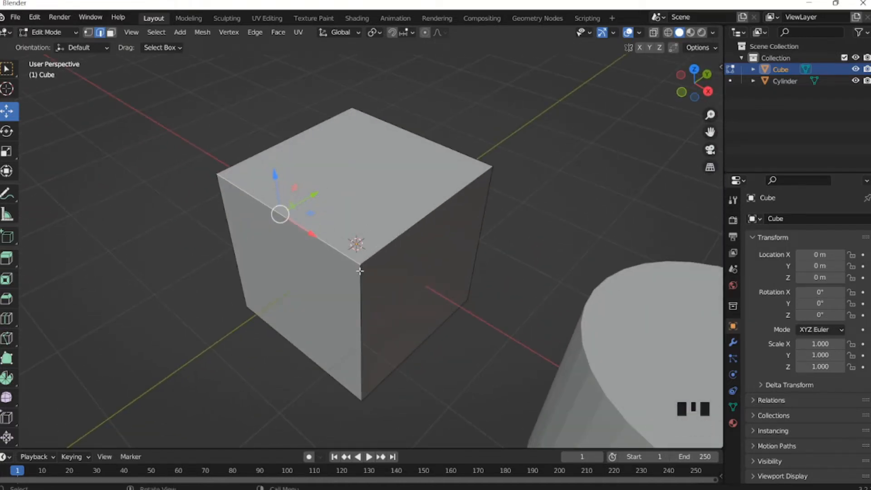
Move the selected top edge outward from the cube and raise it.
{"action": "left_click_drag", "start_coordinate": [280, 213], "coordinate": [197, 260]}
{"action": "left_click_drag", "start_coordinate": [187, 224], "coordinate": [169, 155]}
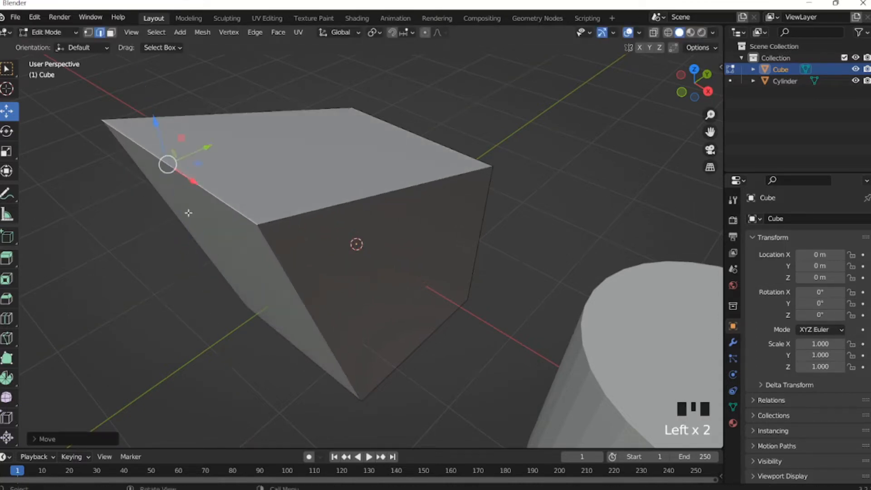
{"action": "middle_click_drag", "start_coordinate": [169, 154], "coordinate": [346, 208]}
Undo the edge moves on the cube.
{"action": "key", "text": "ctrl+z"}
{"action": "key", "text": "ctrl+z"}
{"action": "key", "text": "ctrl+z"}
Switch to face select mode and select one vertical side face of the cube.
{"action": "left_click", "coordinate": [111, 31]}
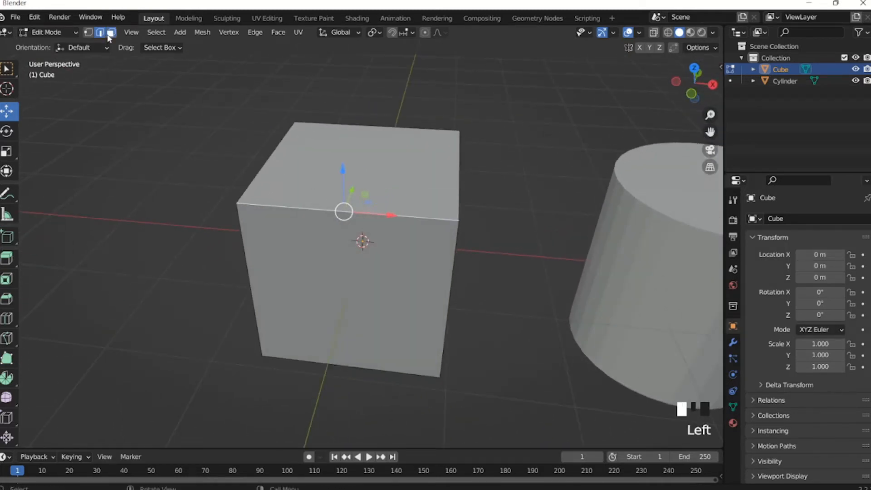
{"action": "middle_click_drag", "start_coordinate": [230, 196], "coordinate": [367, 178]}
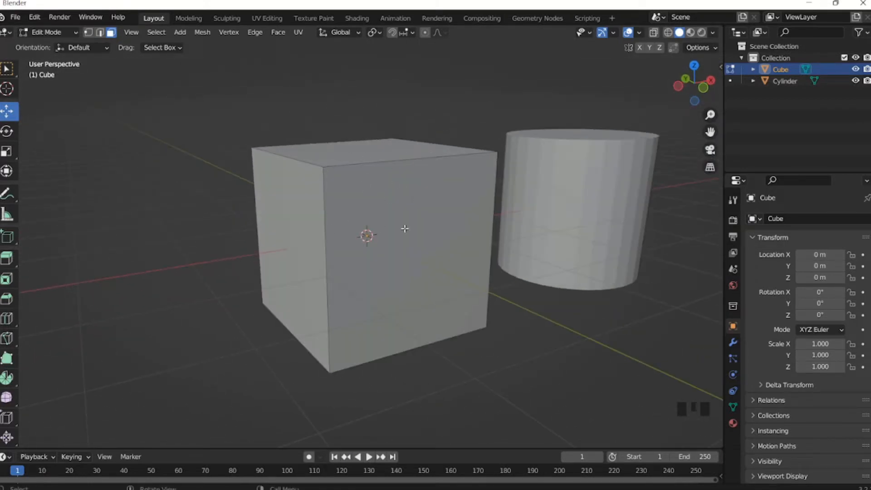
{"action": "left_click", "coordinate": [418, 224]}
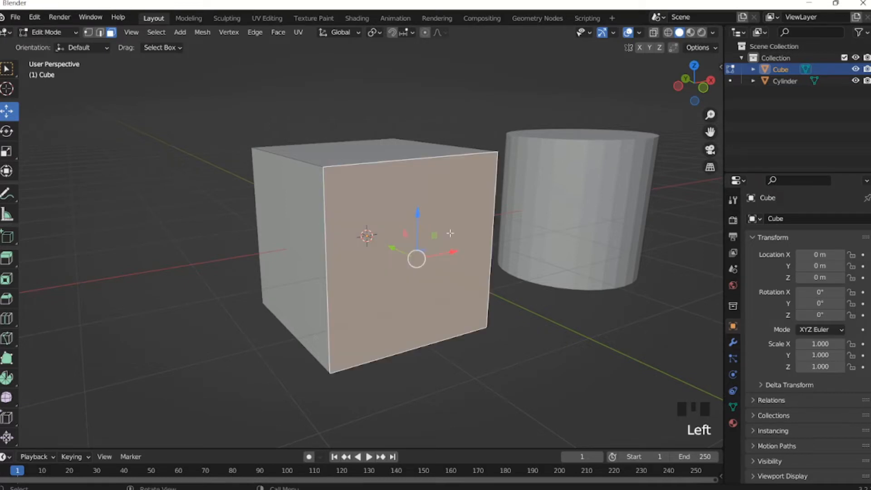
{"action": "middle_click_drag", "start_coordinate": [451, 233], "coordinate": [289, 239]}
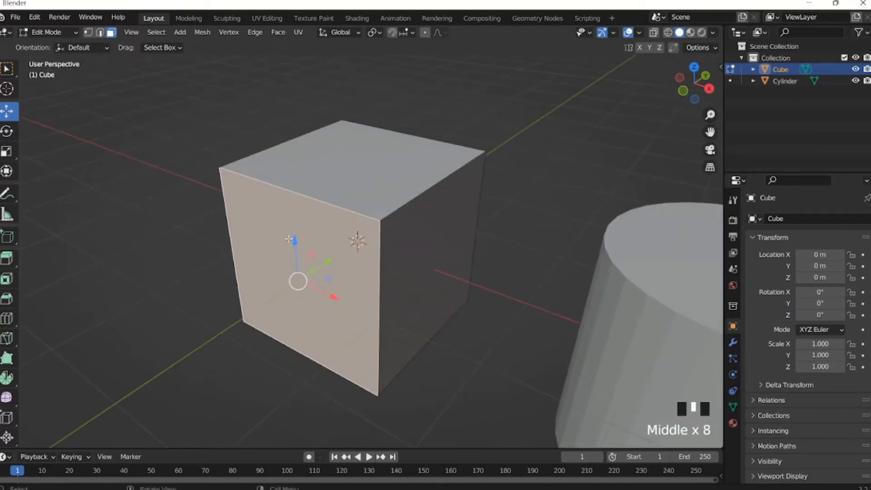
{"action": "left_click_drag", "start_coordinate": [288, 239], "coordinate": [417, 175]}
{"action": "right_click", "coordinate": [416, 175]}
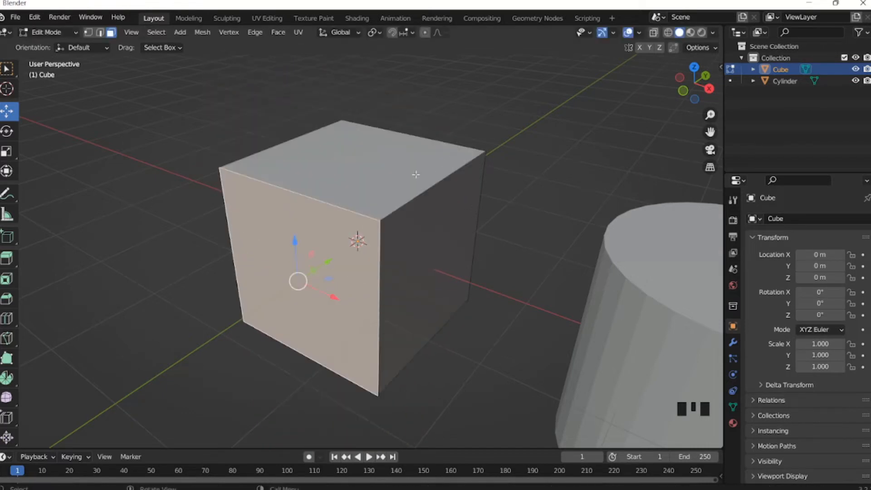
Clear the cube's face selection and switch back to Object Mode.
{"action": "middle_click_drag", "start_coordinate": [416, 175], "coordinate": [501, 147]}
{"action": "left_click", "coordinate": [465, 211]}
{"action": "middle_click_drag", "start_coordinate": [465, 211], "coordinate": [440, 203]}
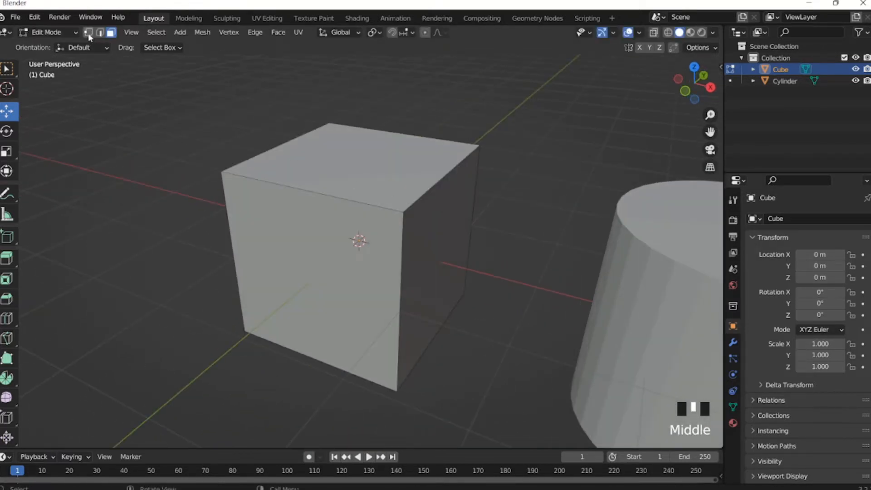
{"action": "left_click", "coordinate": [76, 33]}
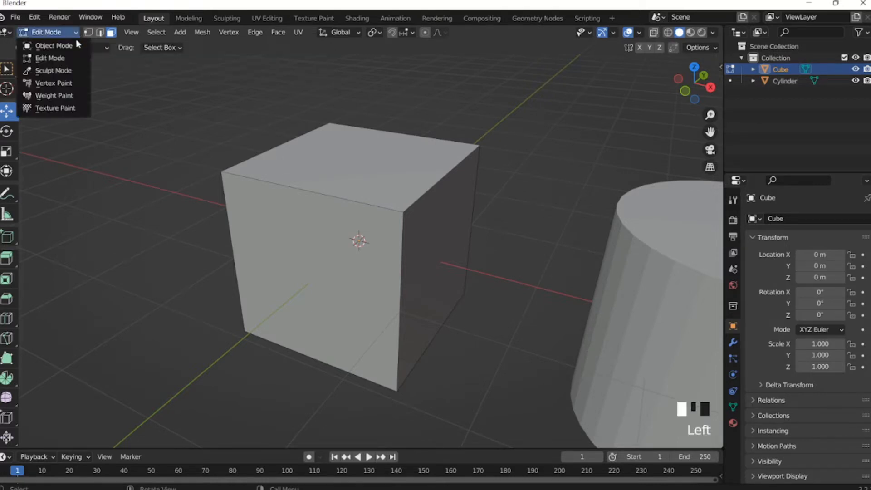
{"action": "left_click", "coordinate": [53, 46]}
Add a UV Sphere mesh and move it along X to about -4.43 m, on the cube's side opposite the cylinder.
{"action": "scroll", "coordinate": [312, 193], "scroll_direction": "down", "scroll_amount": 3}
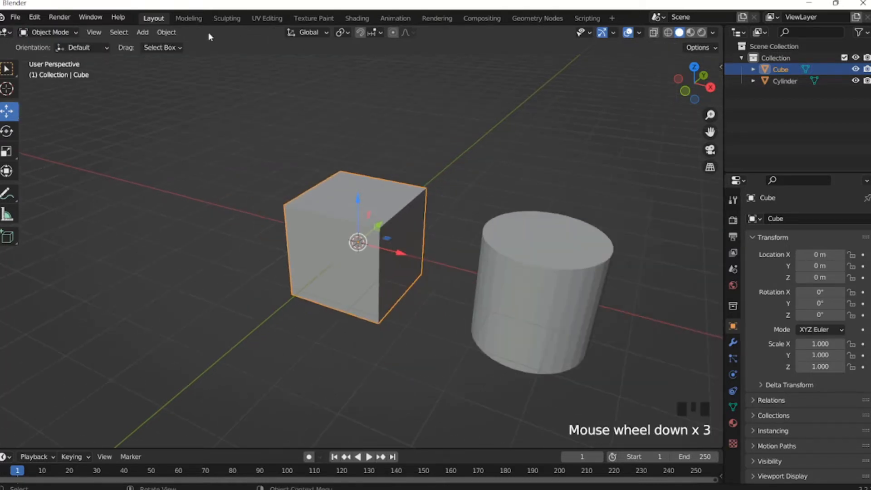
{"action": "left_click", "coordinate": [142, 32]}
{"action": "mouse_move", "coordinate": [157, 46]}
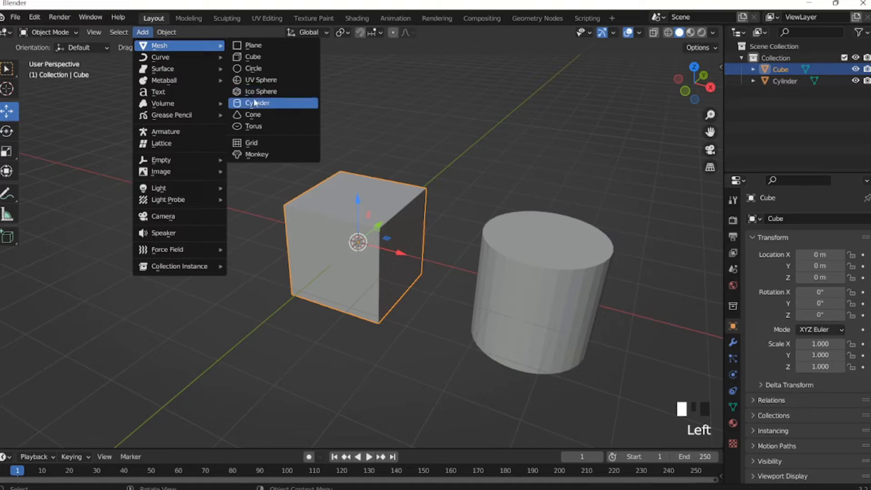
{"action": "left_click", "coordinate": [254, 80]}
{"action": "left_click_drag", "start_coordinate": [402, 253], "coordinate": [239, 217]}
{"action": "middle_click_drag", "start_coordinate": [240, 217], "coordinate": [253, 184]}
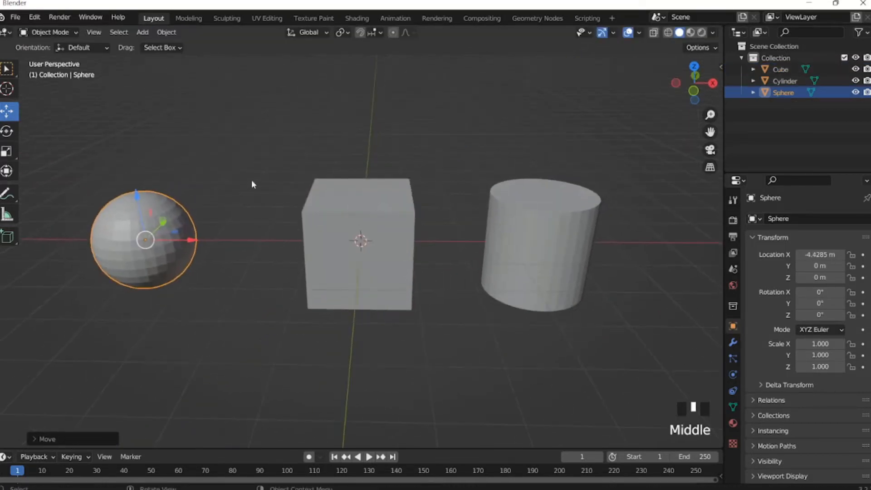
Select the cube, the cylinder and the sphere in turn, and nudge the sphere along X to about -4.38 m.
{"action": "left_click", "coordinate": [372, 221]}
{"action": "left_click", "coordinate": [502, 220]}
{"action": "left_click", "coordinate": [184, 220]}
{"action": "left_click_drag", "start_coordinate": [193, 240], "coordinate": [199, 239]}
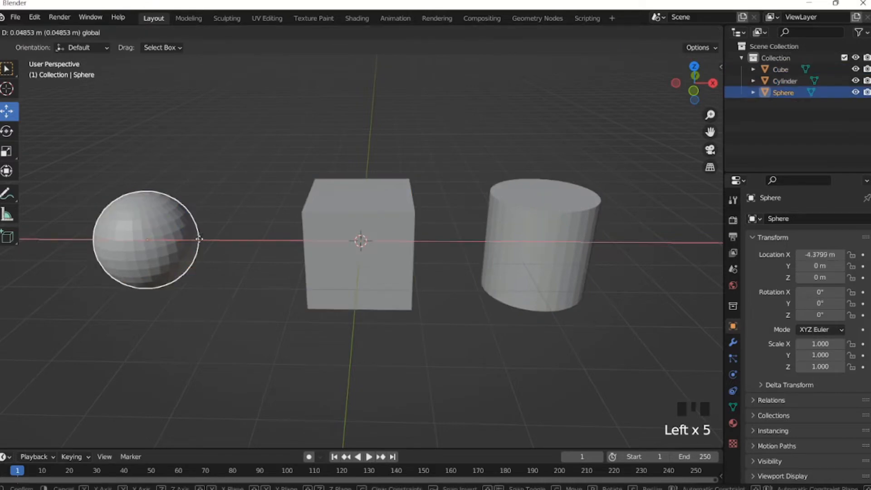
Select the cube in the middle of the scene and enter Edit Mode on it.
{"action": "left_click", "coordinate": [363, 237]}
{"action": "middle_click_drag", "start_coordinate": [404, 229], "coordinate": [390, 233]}
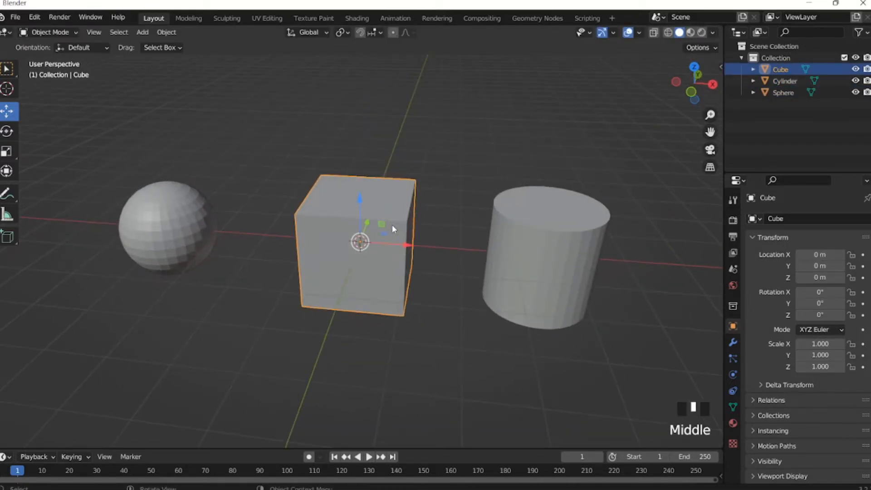
{"action": "scroll", "coordinate": [392, 225], "scroll_direction": "up", "scroll_amount": 2}
{"action": "middle_click", "coordinate": [380, 240]}
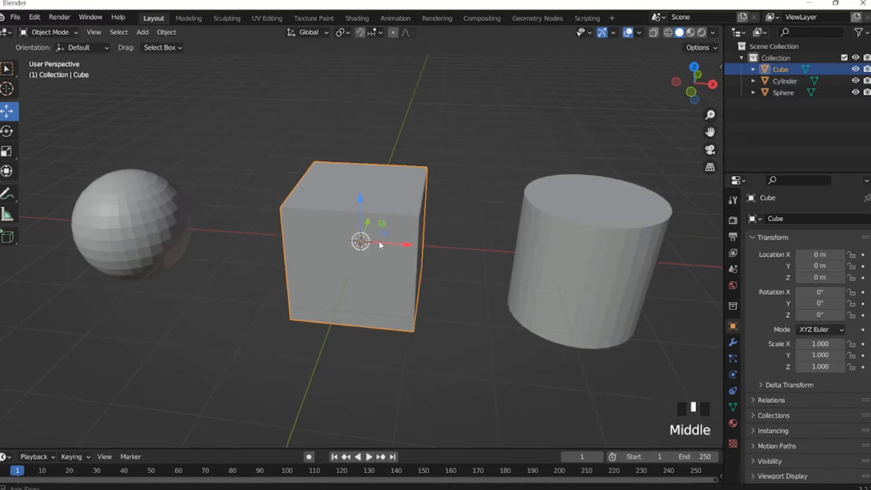
{"action": "middle_click_drag", "start_coordinate": [379, 241], "coordinate": [374, 258]}
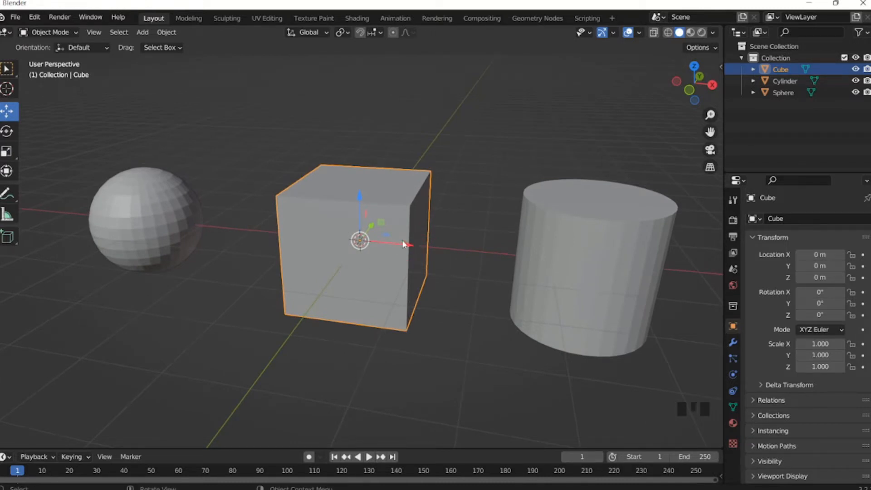
{"action": "middle_click_drag", "start_coordinate": [359, 255], "coordinate": [355, 258]}
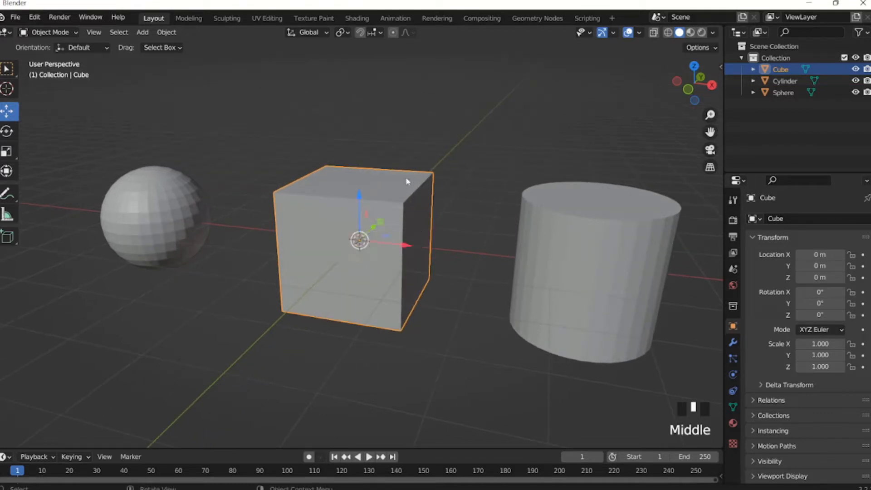
{"action": "left_click", "coordinate": [426, 132]}
{"action": "left_click", "coordinate": [344, 228]}
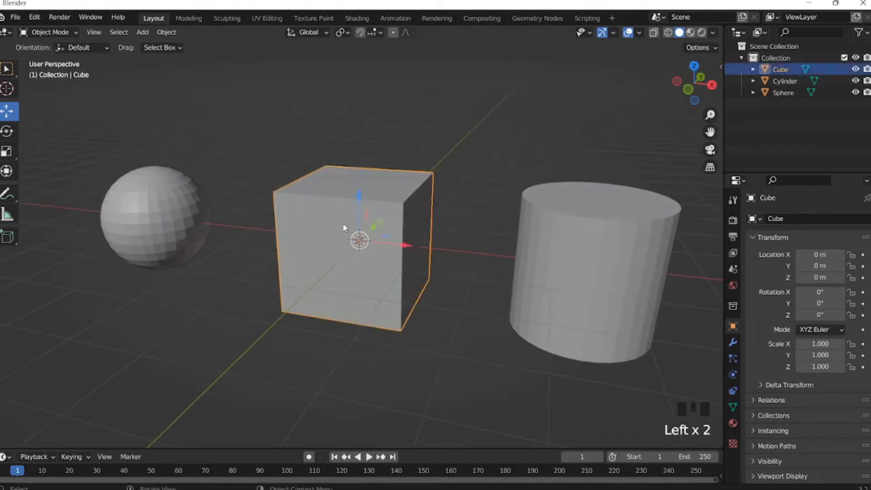
{"action": "key", "text": "Tab"}
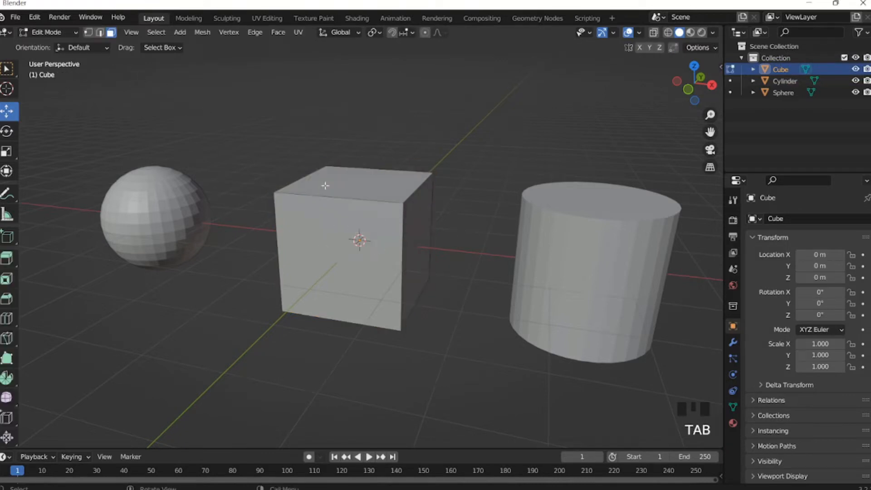
In edge select mode, bevel the cube's top edge facing the cylinder with a width of about 0.52 m and 6 segments.
{"action": "middle_click_drag", "start_coordinate": [359, 240], "coordinate": [376, 242]}
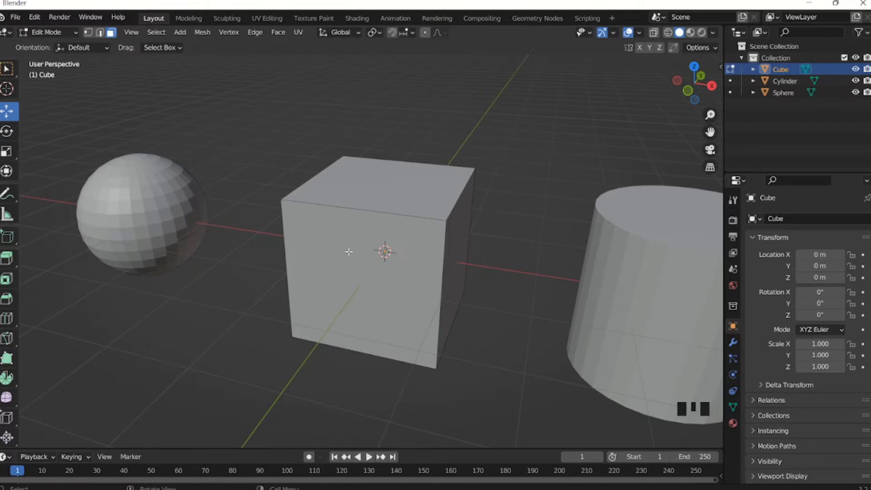
{"action": "middle_click_drag", "start_coordinate": [349, 251], "coordinate": [358, 262]}
{"action": "middle_click_drag", "start_coordinate": [318, 273], "coordinate": [371, 280]}
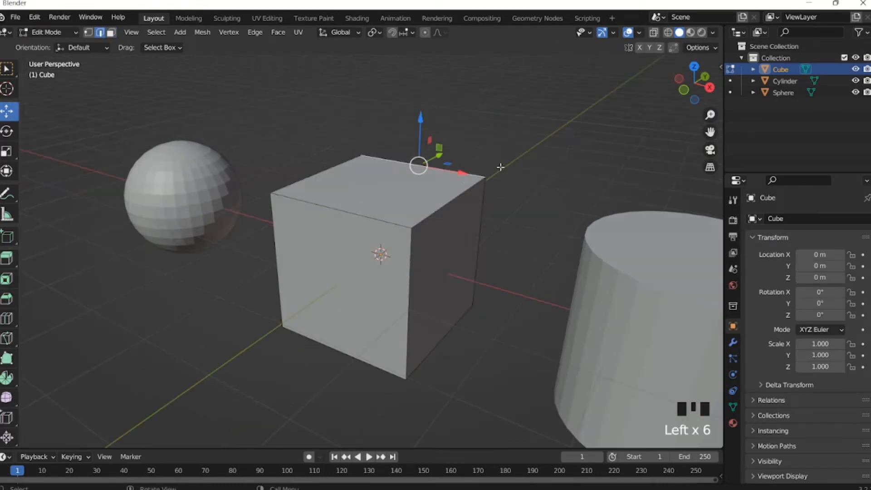
{"action": "left_click", "coordinate": [449, 202]}
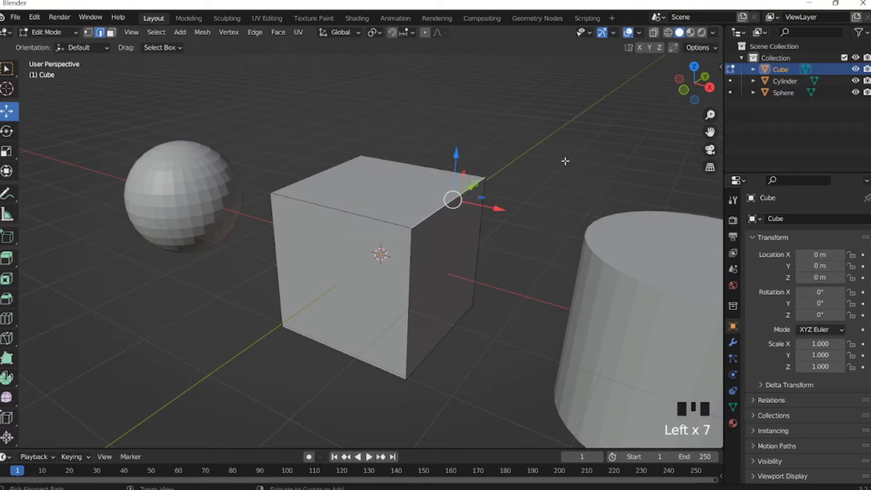
{"action": "key", "text": "ctrl+b"}
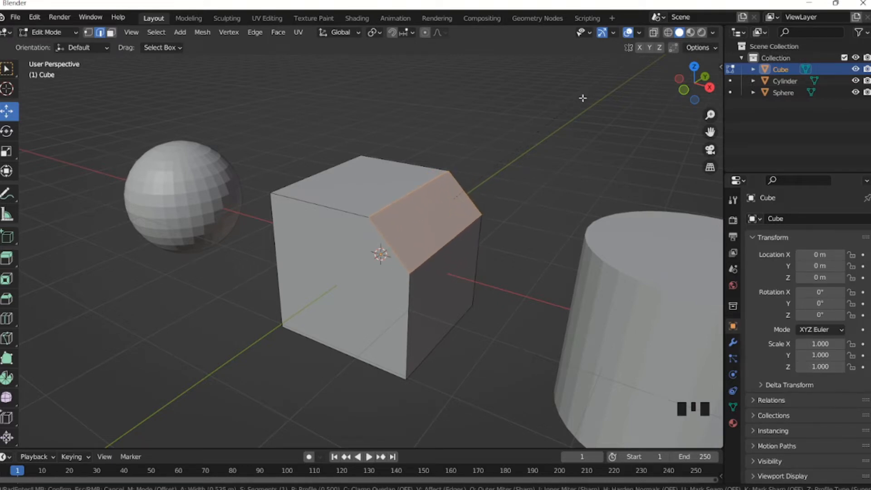
{"action": "scroll", "coordinate": [581, 101], "scroll_direction": "up", "scroll_amount": 3}
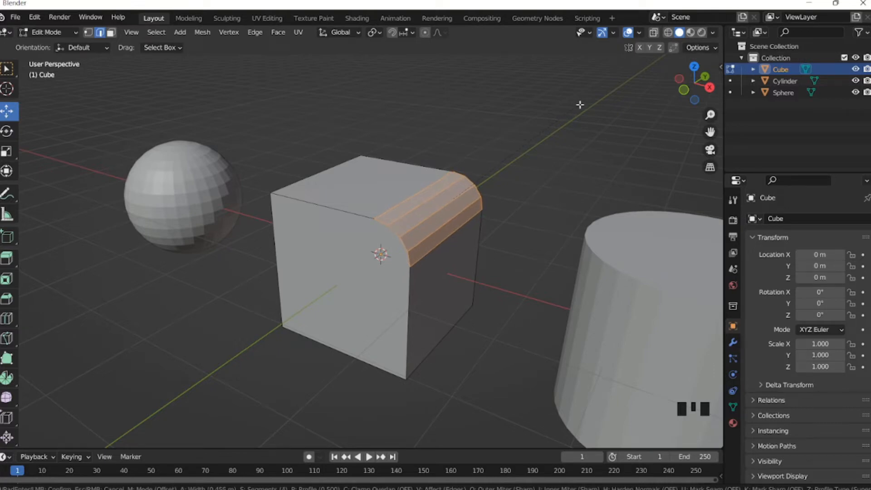
{"action": "scroll", "coordinate": [580, 105], "scroll_direction": "up", "scroll_amount": 1}
{"action": "scroll", "coordinate": [580, 105], "scroll_direction": "up", "scroll_amount": 20}
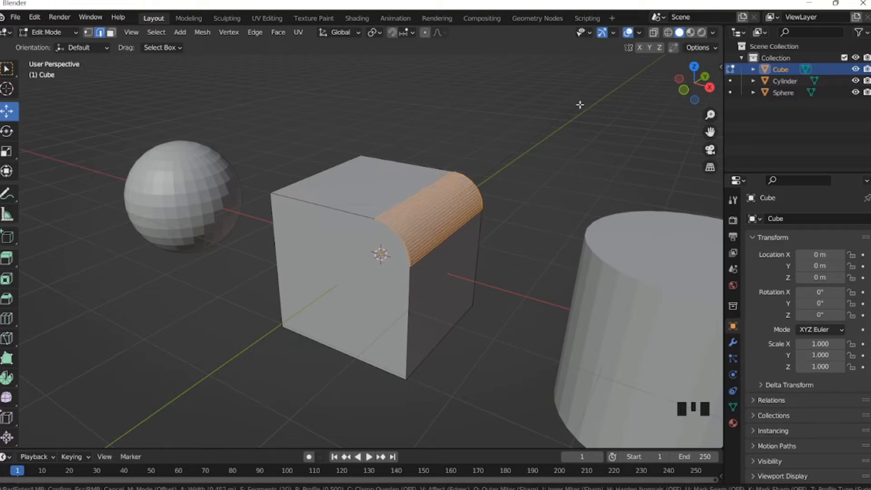
{"action": "scroll", "coordinate": [577, 104], "scroll_direction": "down", "scroll_amount": 20}
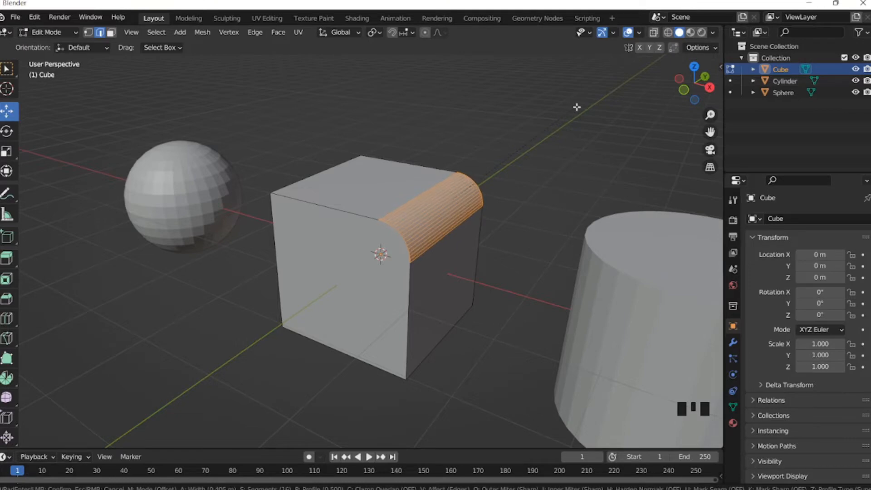
{"action": "scroll", "coordinate": [576, 107], "scroll_direction": "up", "scroll_amount": 5}
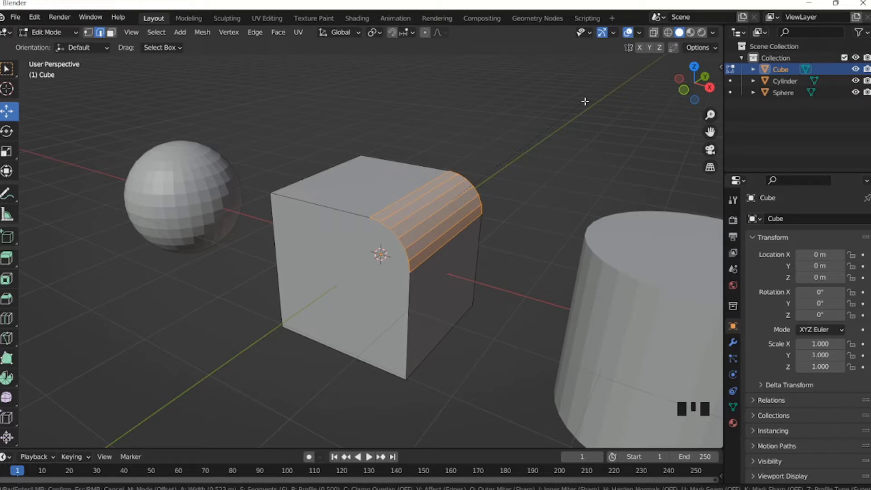
{"action": "left_click", "coordinate": [586, 102]}
Leave the cube's Edit Mode, select the cylinder and enter Edit Mode on it.
{"action": "middle_click_drag", "start_coordinate": [477, 145], "coordinate": [459, 222]}
{"action": "scroll", "coordinate": [509, 141], "scroll_direction": "up", "scroll_amount": 2}
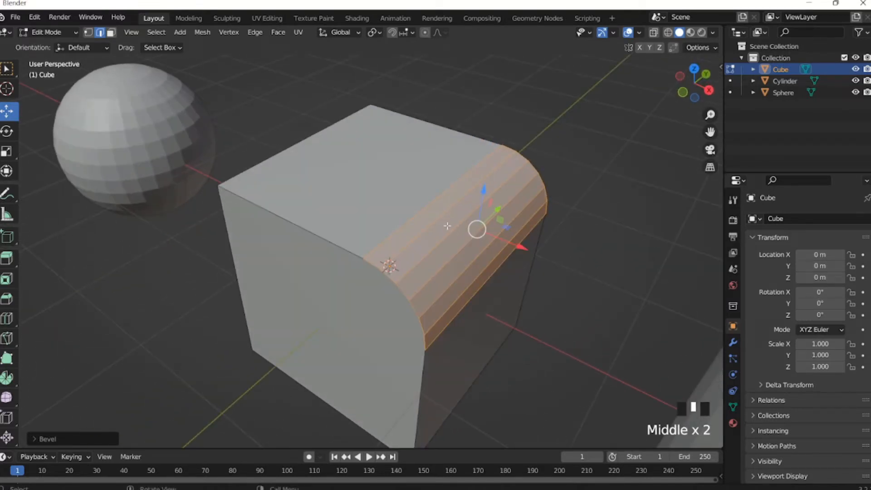
{"action": "scroll", "coordinate": [449, 227], "scroll_direction": "down", "scroll_amount": 2}
{"action": "middle_click_drag", "start_coordinate": [416, 237], "coordinate": [422, 207]}
{"action": "left_click", "coordinate": [510, 150]}
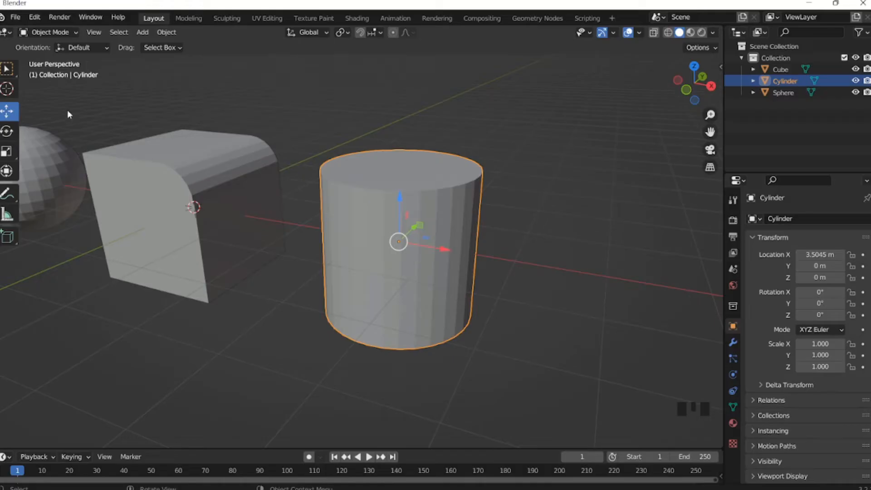
{"action": "key", "text": "Tab"}
{"action": "key", "text": "Tab"}
{"action": "key", "text": "Tab"}
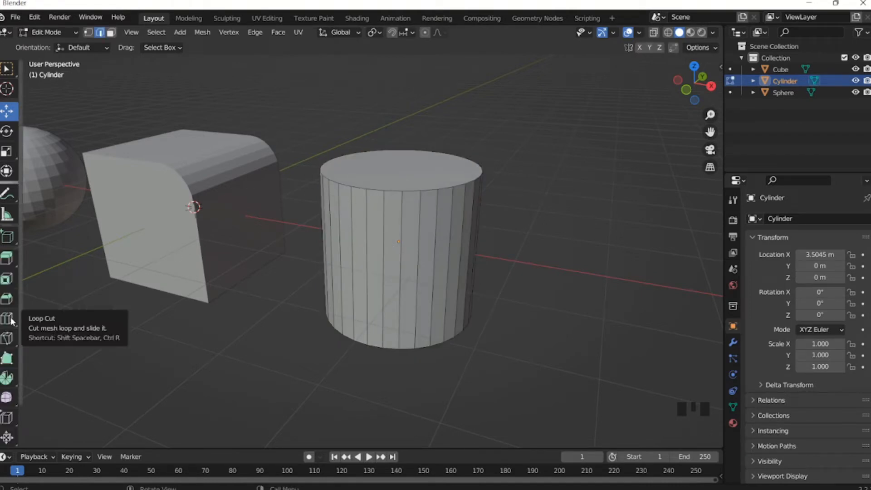
Add a single horizontal loop cut around the cylinder, centred at mid-height without sliding it.
{"action": "middle_click_drag", "start_coordinate": [277, 307], "coordinate": [381, 246]}
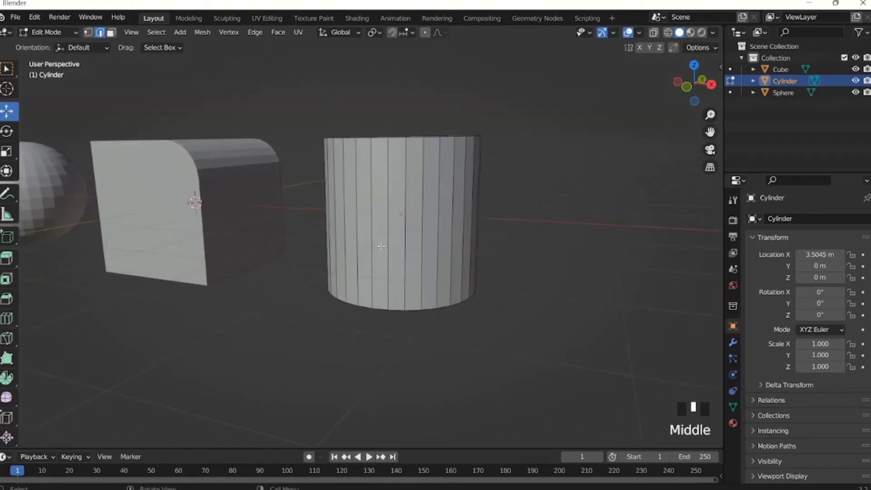
{"action": "key", "text": "ctrl+r"}
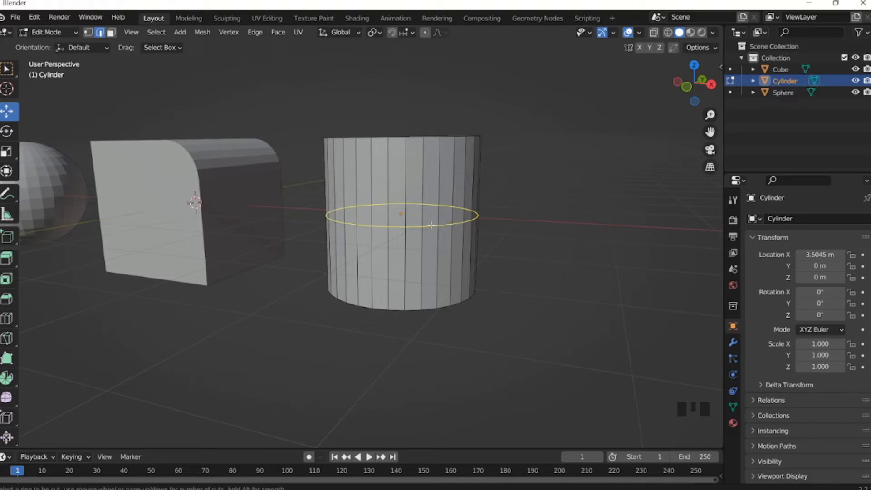
{"action": "scroll", "coordinate": [431, 225], "scroll_direction": "up", "scroll_amount": 2}
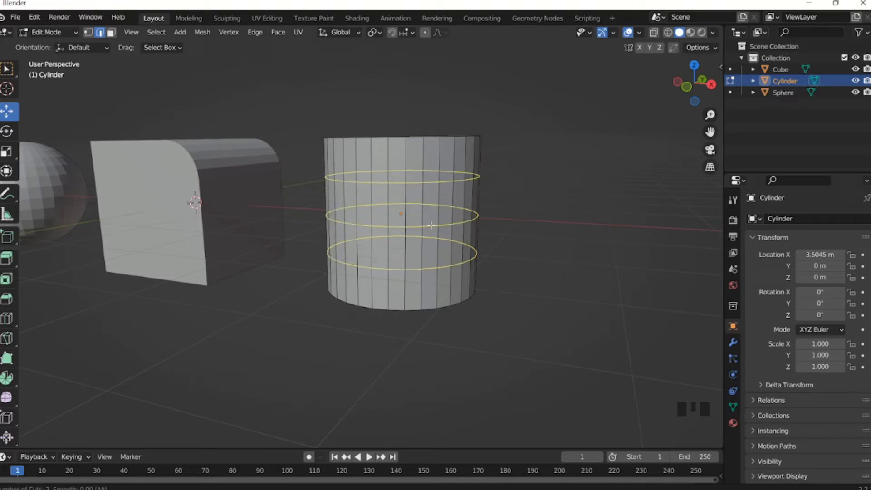
{"action": "scroll", "coordinate": [432, 226], "scroll_direction": "up", "scroll_amount": 9}
{"action": "scroll", "coordinate": [431, 225], "scroll_direction": "down", "scroll_amount": 11}
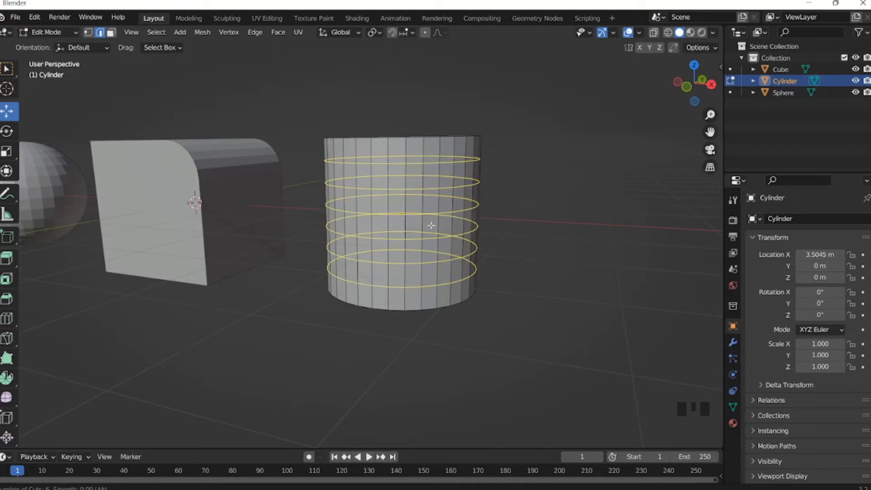
{"action": "left_click", "coordinate": [431, 226]}
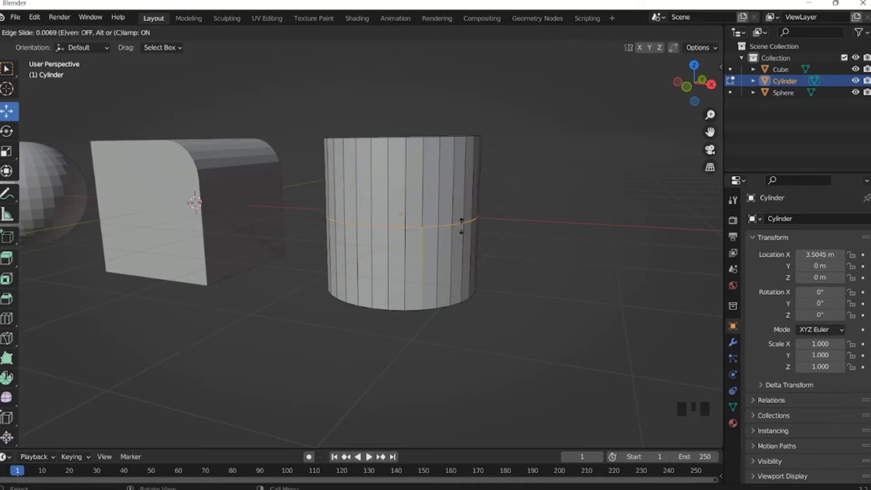
{"action": "right_click", "coordinate": [527, 219]}
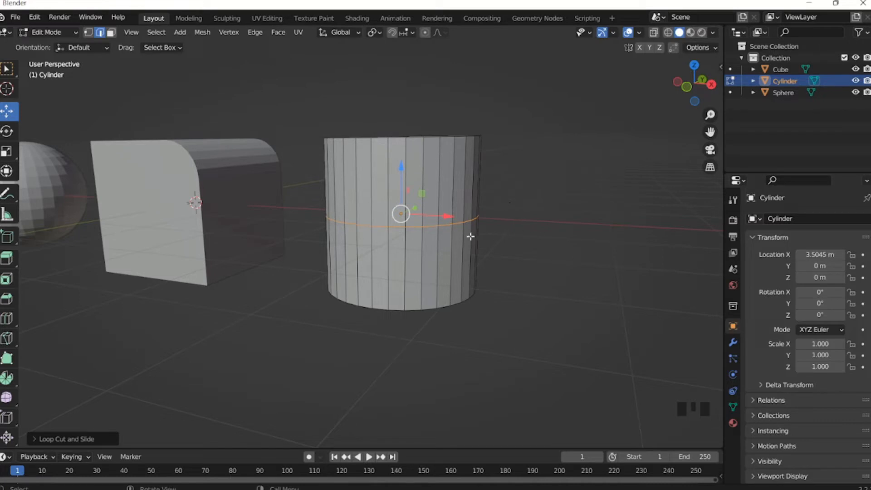
Add a second horizontal loop cut to the cylinder, about halfway between the middle cut and the base.
{"action": "middle_click_drag", "start_coordinate": [379, 233], "coordinate": [444, 260]}
{"action": "key", "text": "ctrl+r"}
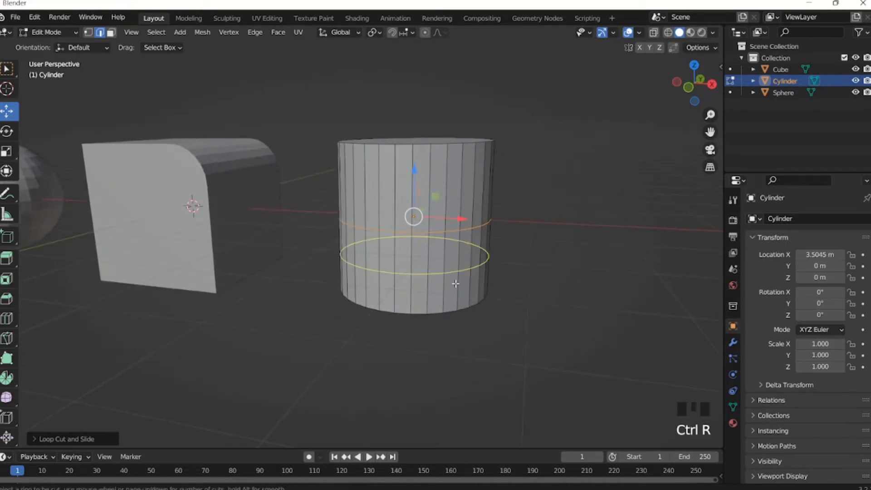
{"action": "left_click", "coordinate": [456, 269]}
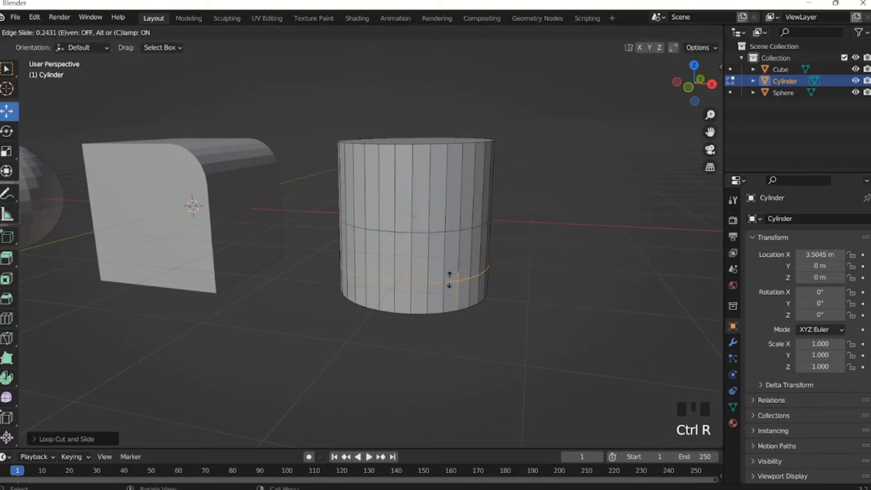
{"action": "left_click", "coordinate": [465, 259]}
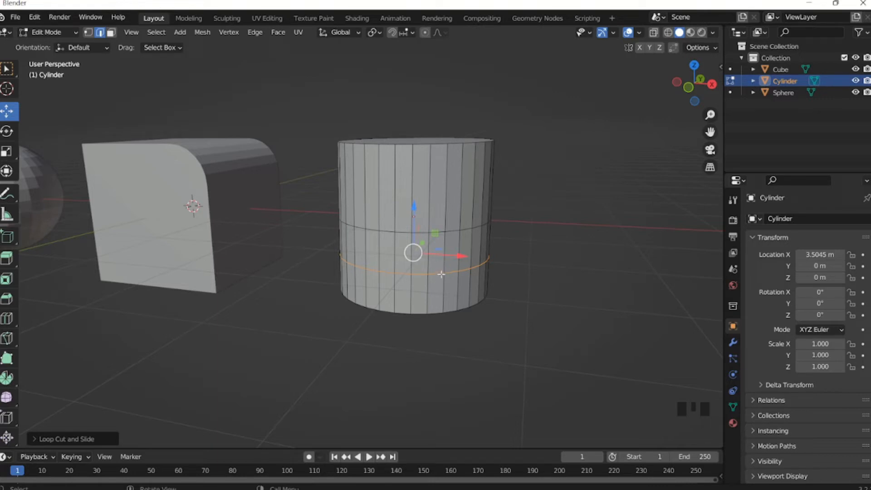
{"action": "middle_click_drag", "start_coordinate": [442, 274], "coordinate": [449, 214]}
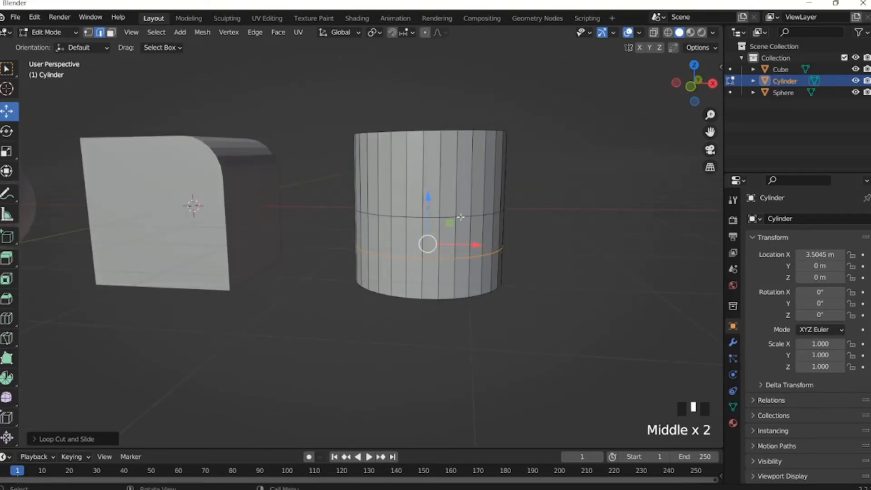
Undo the lower loop cut on the cylinder.
{"action": "middle_click_drag", "start_coordinate": [481, 267], "coordinate": [472, 275]}
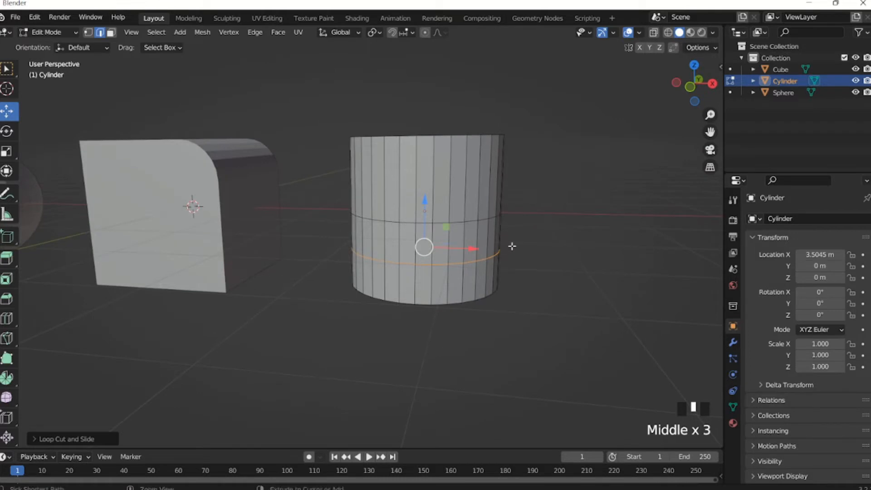
{"action": "key", "text": "ctrl+z"}
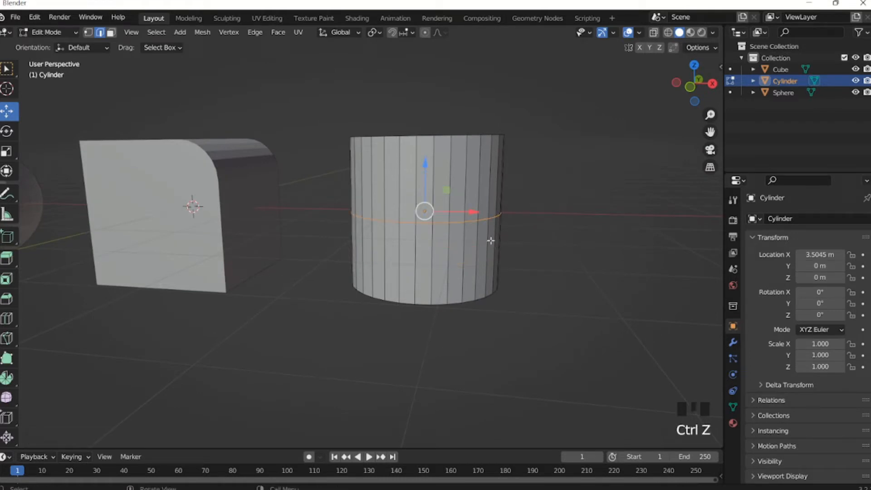
{"action": "left_click_drag", "start_coordinate": [451, 201], "coordinate": [478, 172]}
Switch to vertex select mode and select individual vertices one at a time along the front of the cylinder's middle loop.
{"action": "middle_click_drag", "start_coordinate": [471, 234], "coordinate": [439, 271]}
{"action": "scroll", "coordinate": [454, 258], "scroll_direction": "up", "scroll_amount": 1}
{"action": "scroll", "coordinate": [436, 266], "scroll_direction": "up", "scroll_amount": 2}
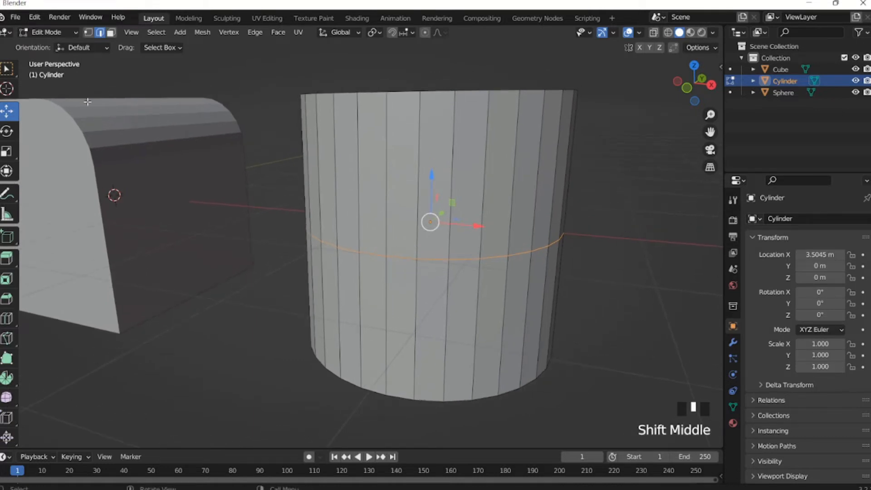
{"action": "left_click", "coordinate": [89, 32]}
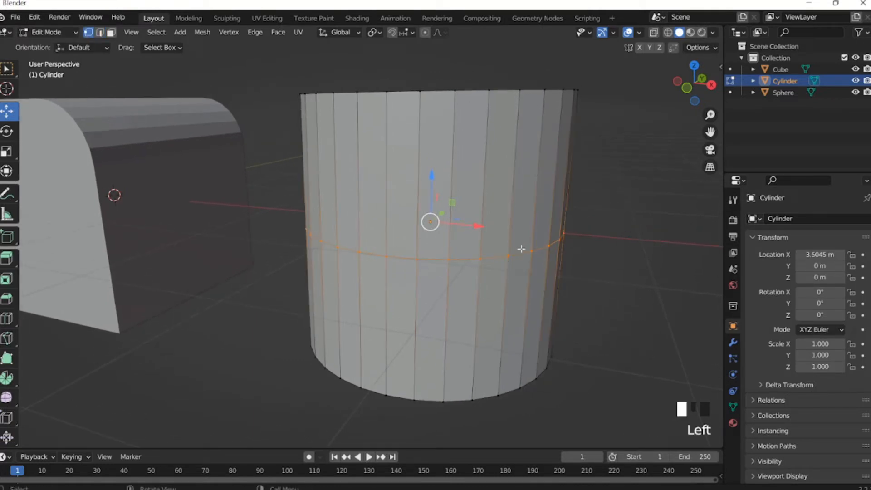
{"action": "left_click", "coordinate": [628, 233]}
{"action": "left_click", "coordinate": [448, 260]}
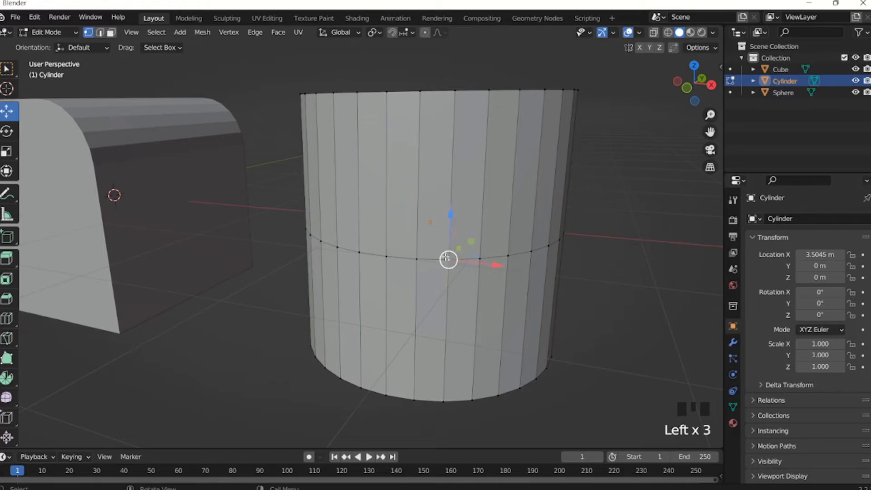
{"action": "left_click", "coordinate": [418, 259]}
{"action": "left_click", "coordinate": [387, 257]}
{"action": "left_click", "coordinate": [453, 261]}
{"action": "left_click", "coordinate": [480, 258]}
{"action": "left_click", "coordinate": [448, 259]}
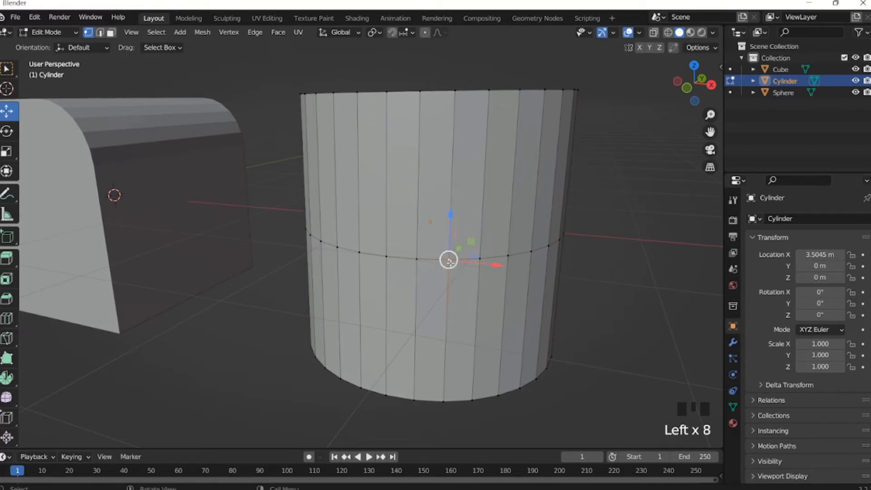
{"action": "left_click", "coordinate": [417, 259]}
{"action": "left_click", "coordinate": [449, 260]}
{"action": "left_click", "coordinate": [417, 259]}
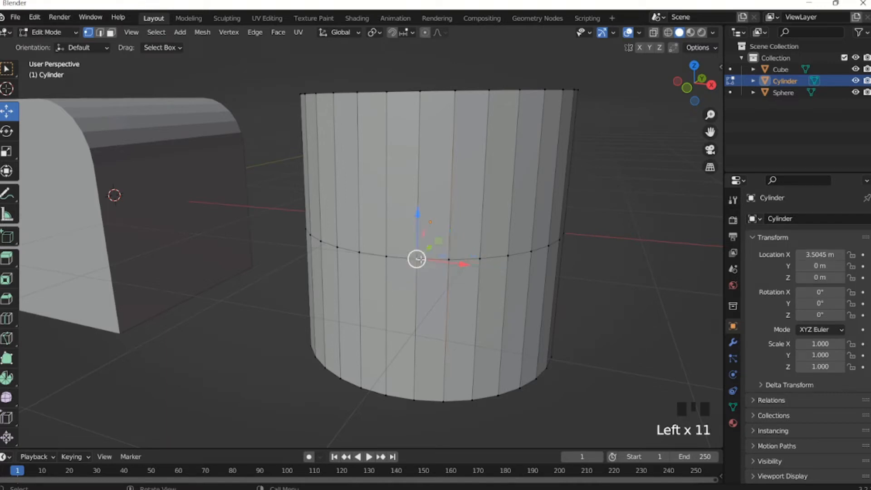
{"action": "left_click", "coordinate": [449, 259]}
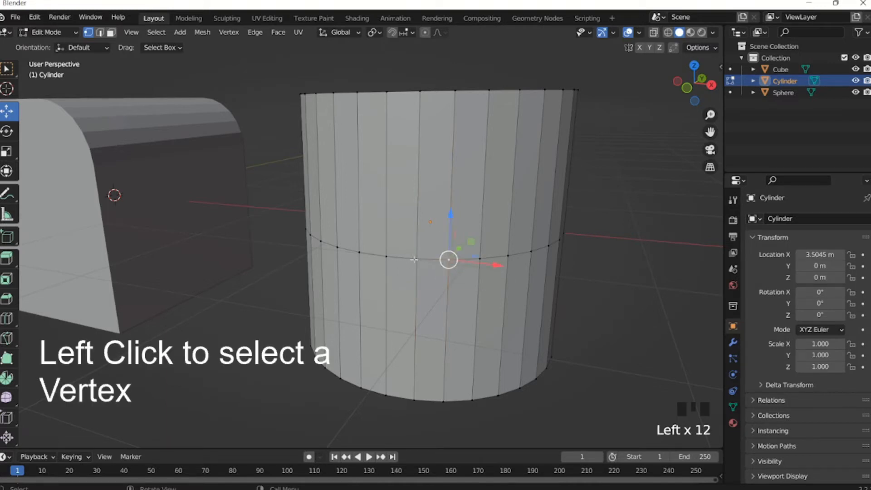
Select seven neighbouring vertices together along the cylinder's middle loop, from the front centre toward the side away from the cube.
{"action": "left_click", "coordinate": [418, 260]}
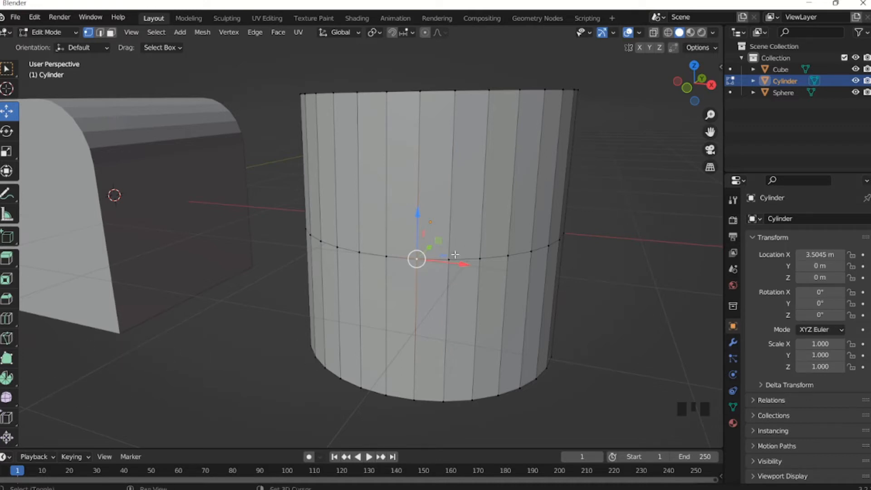
{"action": "left_click", "coordinate": [451, 258], "text": "shift"}
{"action": "left_click", "coordinate": [481, 258], "text": "shift"}
{"action": "left_click", "coordinate": [508, 255], "text": "shift"}
{"action": "left_click", "coordinate": [531, 251], "text": "shift"}
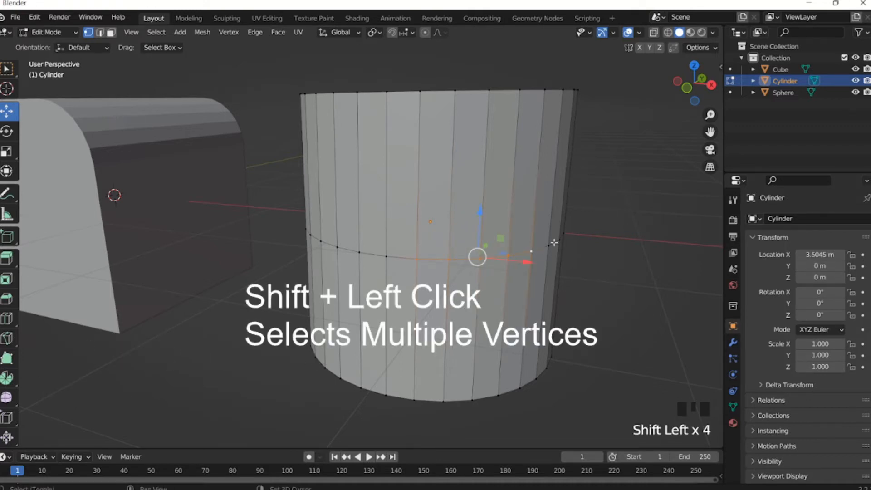
{"action": "left_click", "coordinate": [549, 246], "text": "shift"}
{"action": "left_click", "coordinate": [560, 242], "text": "shift"}
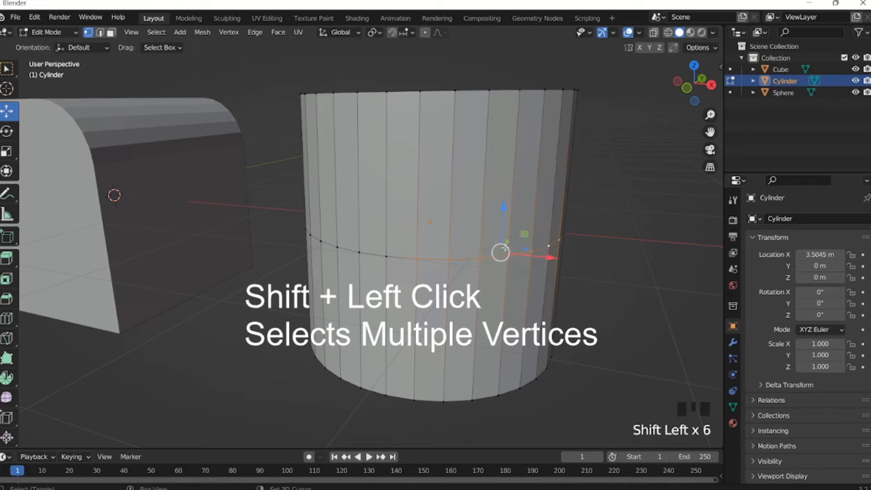
Select the four corner vertices of one upper side face at the front centre of the cylinder.
{"action": "left_click", "coordinate": [449, 259]}
{"action": "left_click", "coordinate": [416, 259], "text": "shift"}
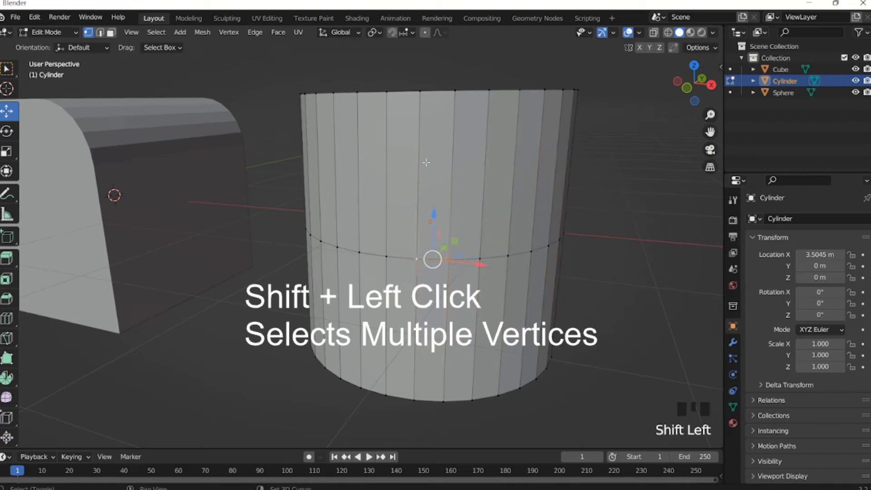
{"action": "left_click", "coordinate": [420, 91], "text": "shift"}
{"action": "left_click", "coordinate": [456, 90], "text": "shift"}
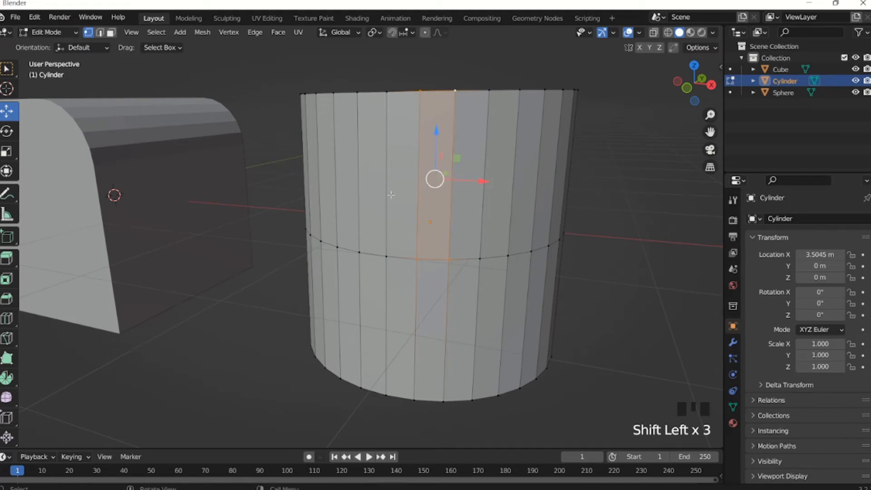
Switch to face select mode and select the upper side face at the front centre of the cylinder.
{"action": "left_click", "coordinate": [416, 261]}
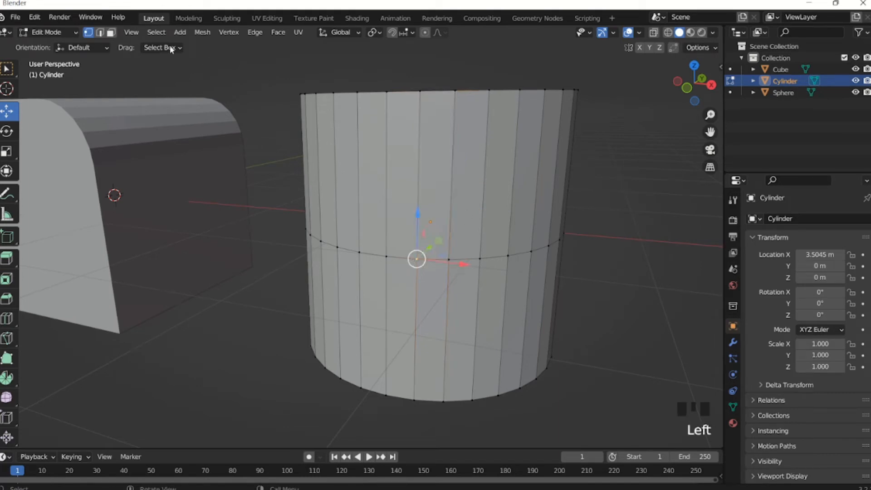
{"action": "left_click", "coordinate": [111, 32]}
{"action": "left_click", "coordinate": [424, 177]}
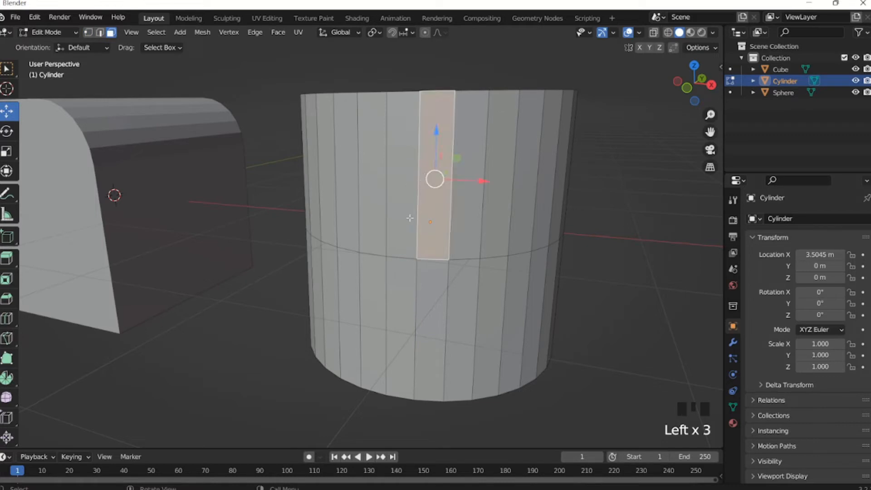
Return to vertex select mode and select single vertices on the middle loop near that side face.
{"action": "left_click", "coordinate": [89, 32]}
{"action": "left_click", "coordinate": [423, 182]}
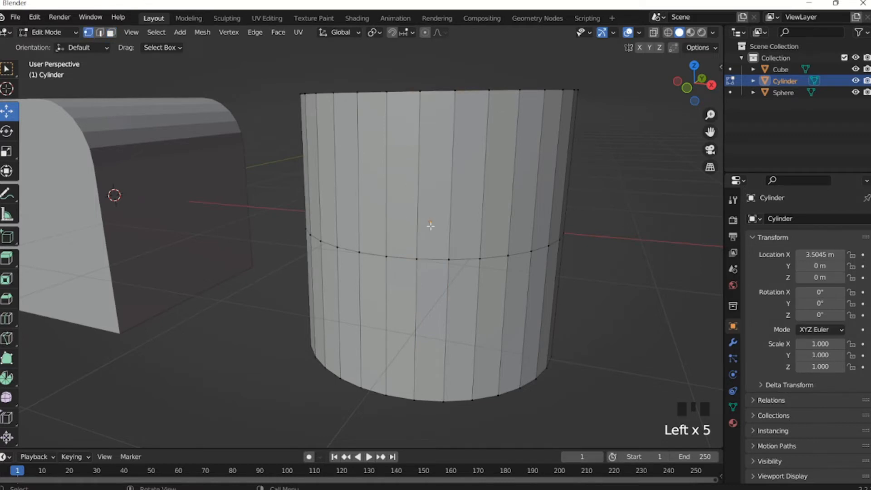
{"action": "left_click", "coordinate": [423, 253]}
{"action": "left_click", "coordinate": [480, 258]}
{"action": "left_click", "coordinate": [417, 259]}
Loop-select all vertices around the cylinder's top rim.
{"action": "middle_click_drag", "start_coordinate": [417, 258], "coordinate": [500, 277]}
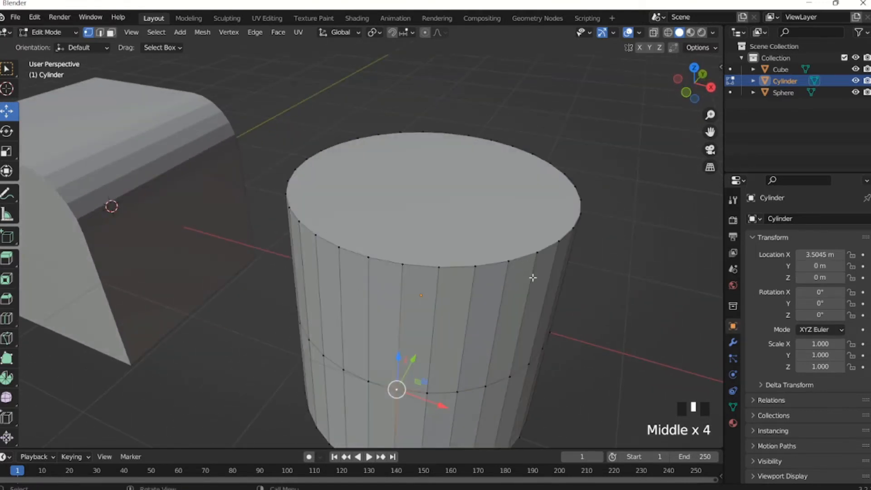
{"action": "middle_click_drag", "start_coordinate": [444, 405], "coordinate": [511, 303]}
{"action": "middle_click_drag", "start_coordinate": [443, 269], "coordinate": [414, 271]}
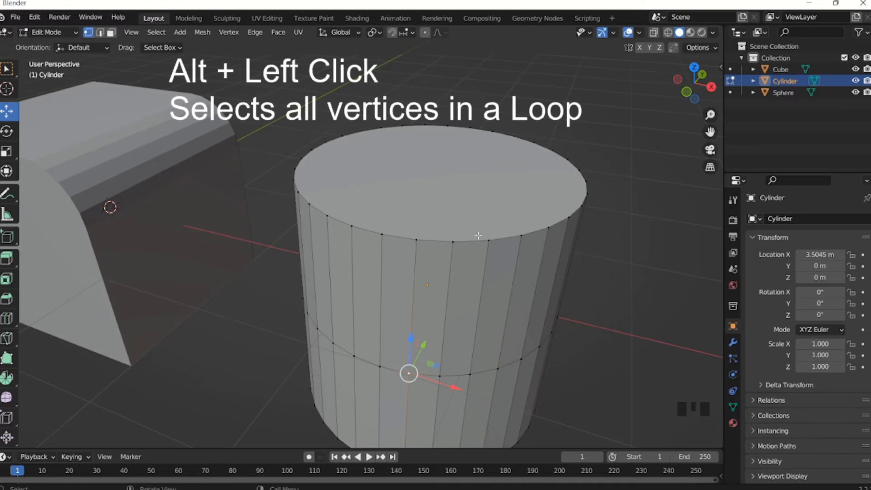
{"action": "left_click", "coordinate": [446, 244], "text": "alt"}
{"action": "left_click", "coordinate": [447, 243], "text": "alt"}
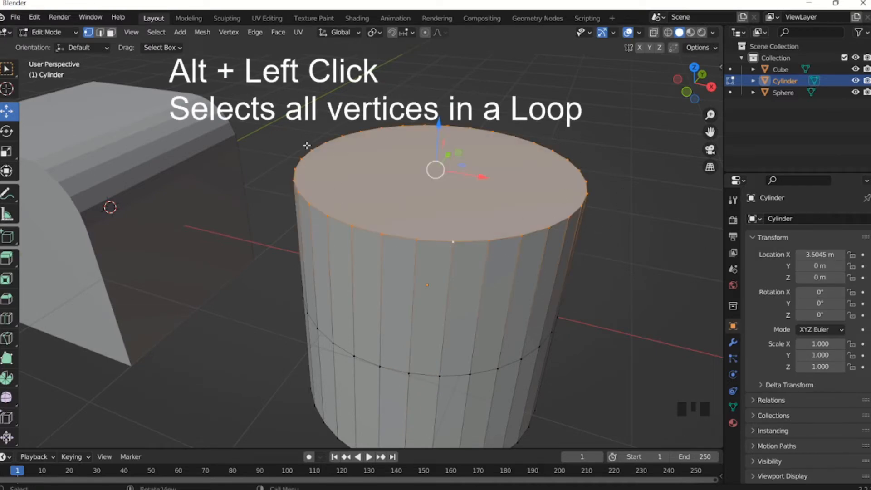
Loop-select the vertices around the cylinder's base and then clear the selection.
{"action": "middle_click_drag", "start_coordinate": [464, 283], "coordinate": [419, 358]}
{"action": "left_click", "coordinate": [423, 352], "text": "alt"}
{"action": "middle_click_drag", "start_coordinate": [381, 299], "coordinate": [499, 254]}
{"action": "left_click", "coordinate": [461, 225], "text": "alt"}
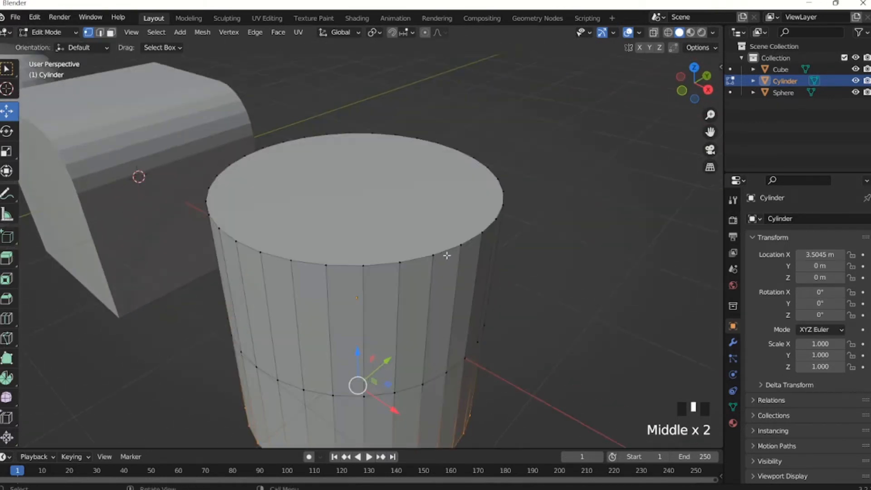
{"action": "scroll", "coordinate": [522, 271], "scroll_direction": "down", "scroll_amount": 2}
{"action": "left_click", "coordinate": [522, 271]}
{"action": "middle_click_drag", "start_coordinate": [448, 282], "coordinate": [450, 283]}
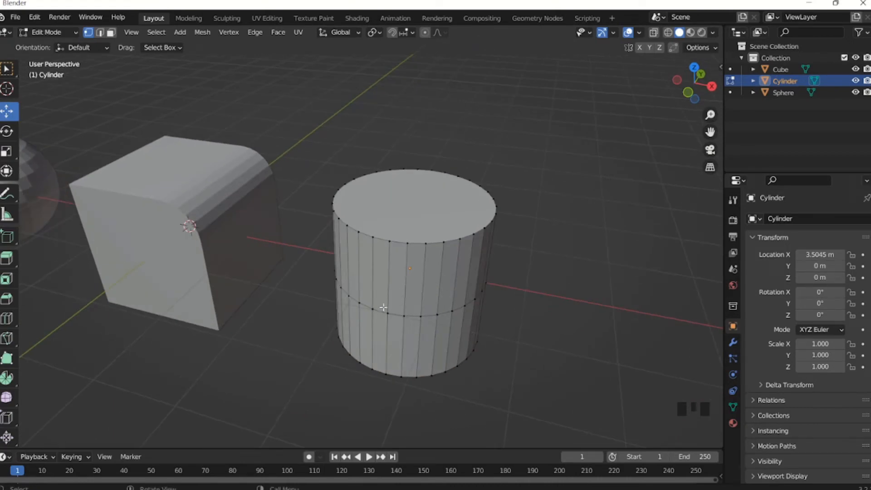
Loop-select the cylinder's middle vertices and scale them outward to about 2.72 times.
{"action": "left_click", "coordinate": [401, 315], "text": "alt"}
{"action": "middle_click_drag", "start_coordinate": [404, 315], "coordinate": [413, 265]}
{"action": "scroll", "coordinate": [433, 247], "scroll_direction": "up", "scroll_amount": 2}
{"action": "scroll", "coordinate": [439, 248], "scroll_direction": "down", "scroll_amount": 2}
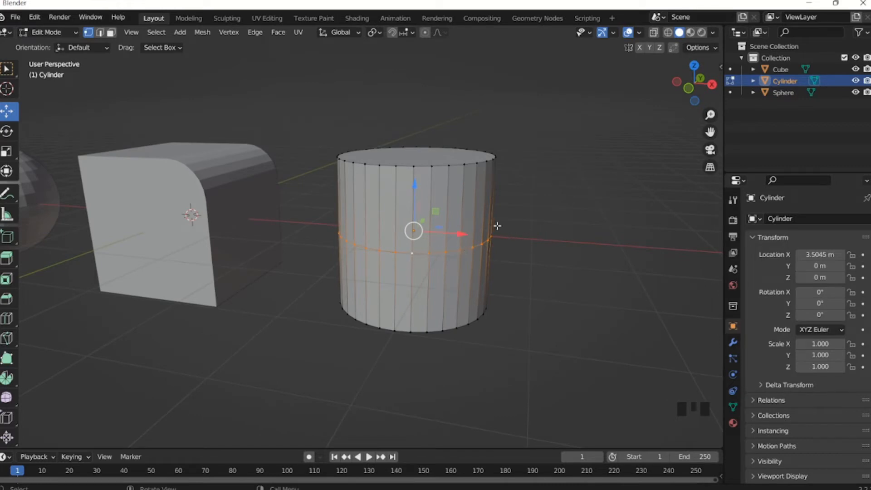
{"action": "key", "text": "s"}
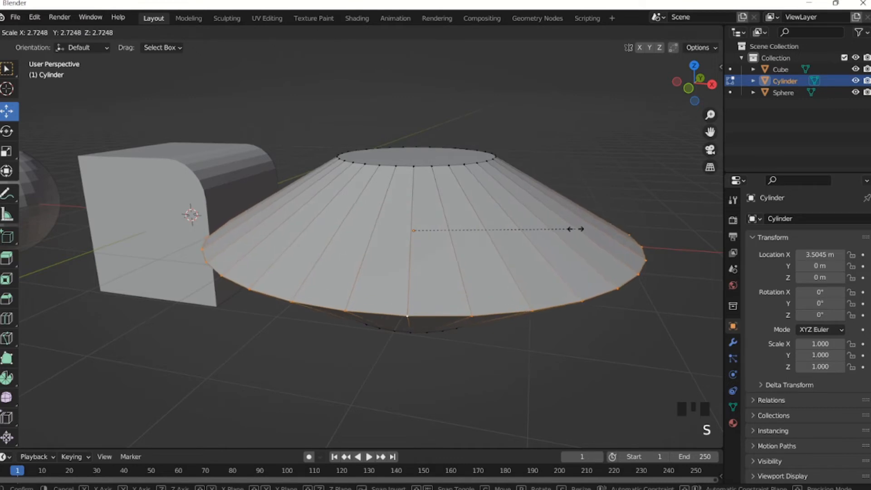
{"action": "left_click", "coordinate": [575, 229]}
{"action": "middle_click_drag", "start_coordinate": [474, 254], "coordinate": [416, 195]}
{"action": "scroll", "coordinate": [473, 233], "scroll_direction": "down", "scroll_amount": 2}
{"action": "middle_click_drag", "start_coordinate": [483, 207], "coordinate": [488, 214]}
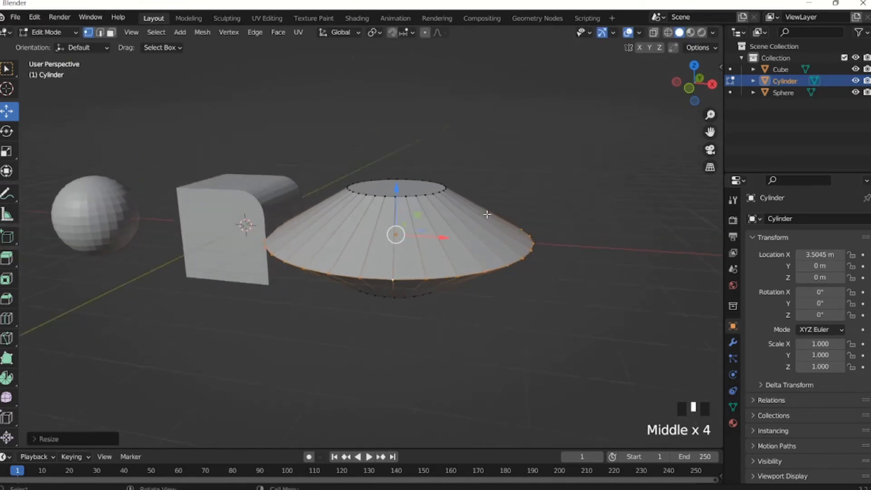
Undo the scaling of the cylinder's middle loop and clear the selection.
{"action": "key", "text": "ctrl+z"}
{"action": "left_click", "coordinate": [397, 132]}
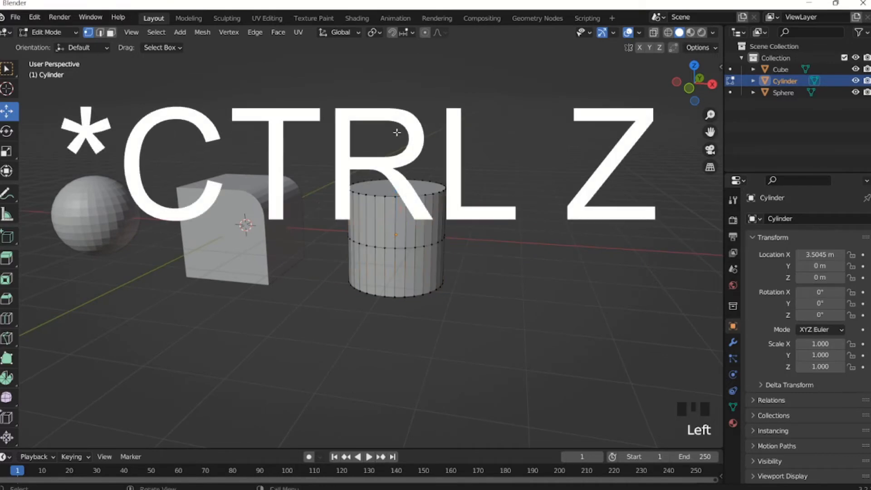
In face select mode, inset the cylinder's top face with a thickness of about 0.37 m.
{"action": "middle_click_drag", "start_coordinate": [307, 148], "coordinate": [438, 243]}
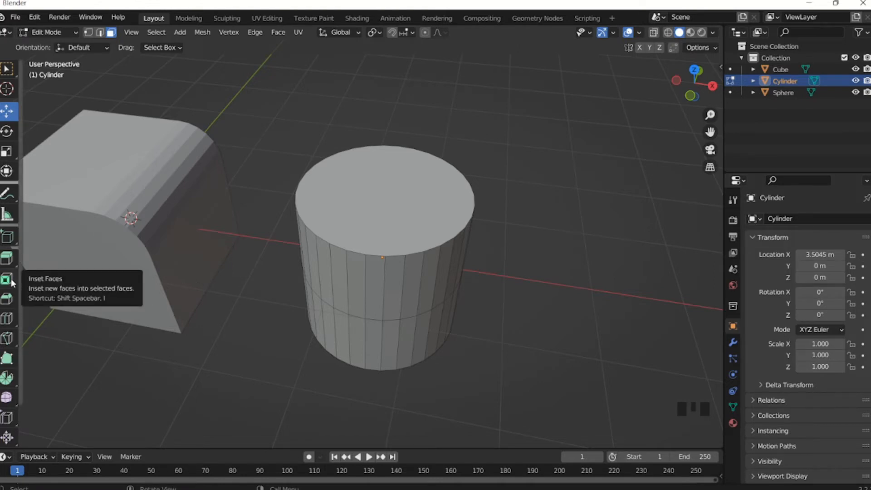
{"action": "left_click", "coordinate": [397, 198]}
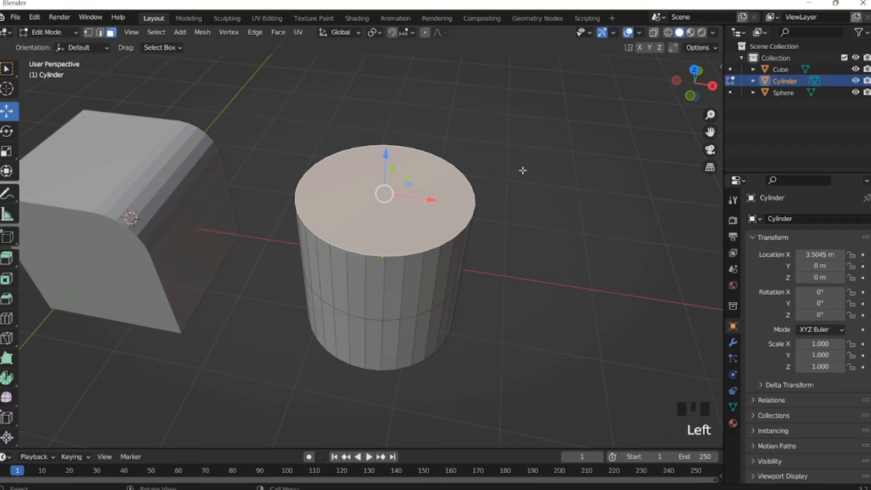
{"action": "key", "text": "i"}
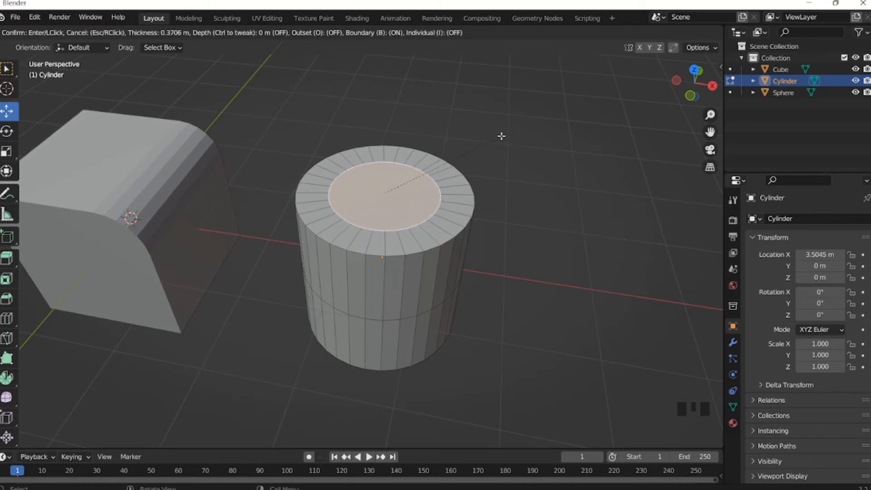
{"action": "left_click", "coordinate": [496, 140]}
Switch to vertex select mode and select a single vertex on the inner ring of the top inset.
{"action": "left_click", "coordinate": [87, 33]}
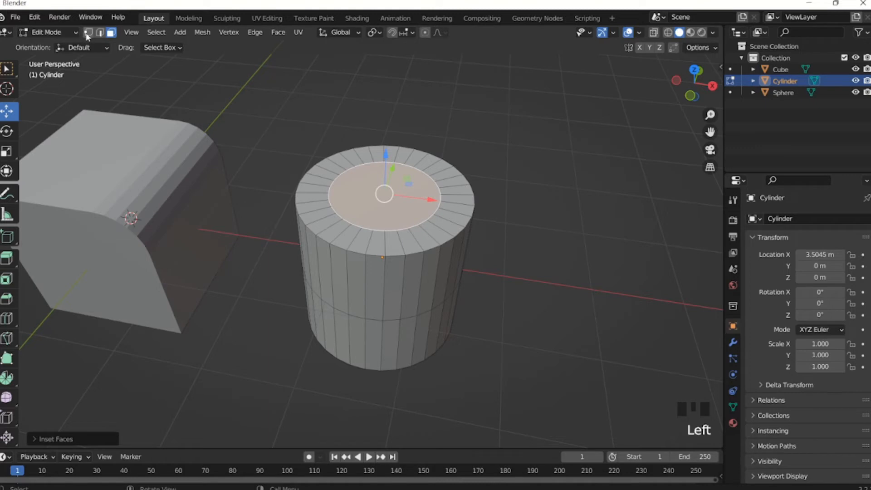
{"action": "left_click", "coordinate": [88, 33]}
{"action": "scroll", "coordinate": [373, 200], "scroll_direction": "up", "scroll_amount": 3}
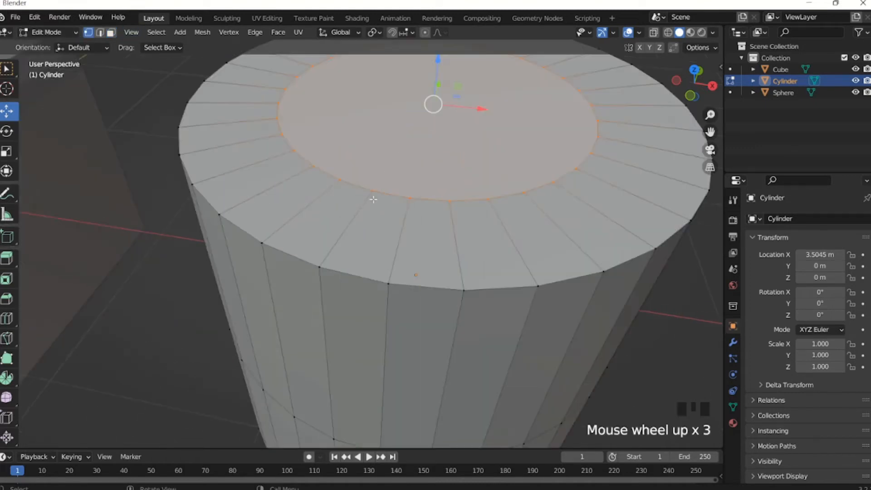
{"action": "left_click", "coordinate": [347, 219]}
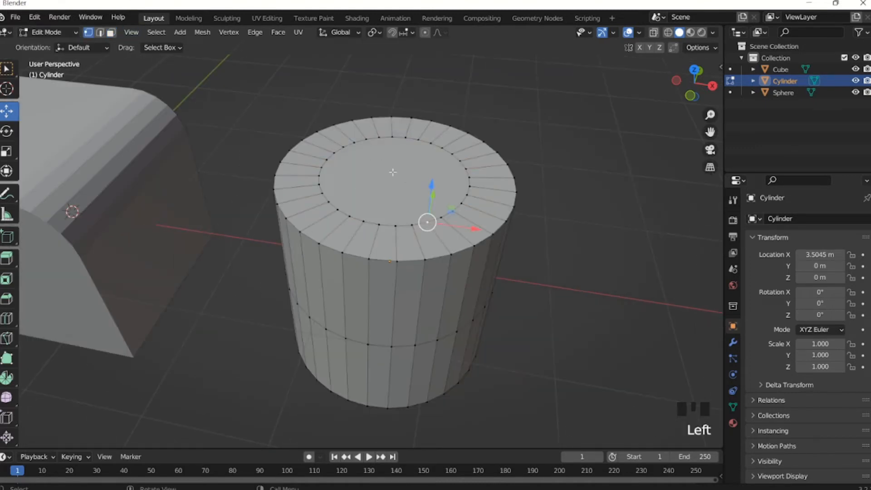
{"action": "middle_click_drag", "start_coordinate": [415, 177], "coordinate": [435, 218]}
{"action": "middle_click_drag", "start_coordinate": [413, 295], "coordinate": [293, 185]}
In face select mode, select the inner inset face and raise it along Z to taper the cylinder's top.
{"action": "left_click", "coordinate": [111, 32]}
{"action": "left_click", "coordinate": [370, 211]}
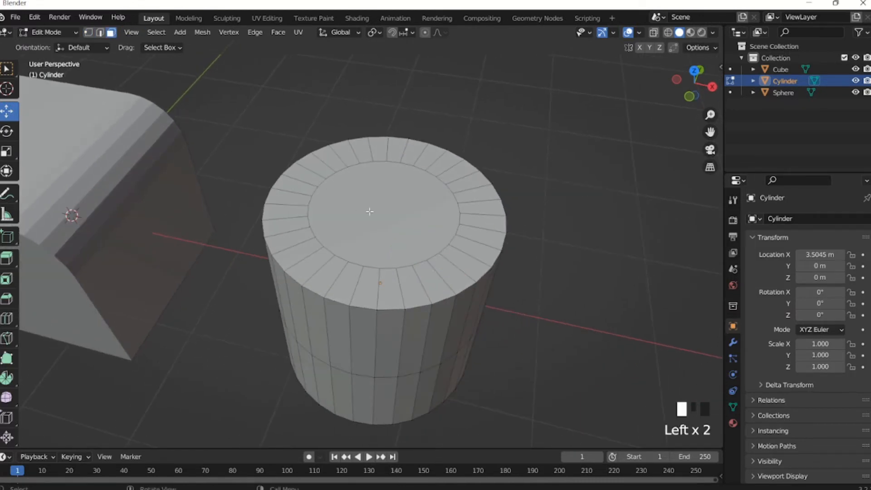
{"action": "middle_click_drag", "start_coordinate": [387, 233], "coordinate": [386, 145]}
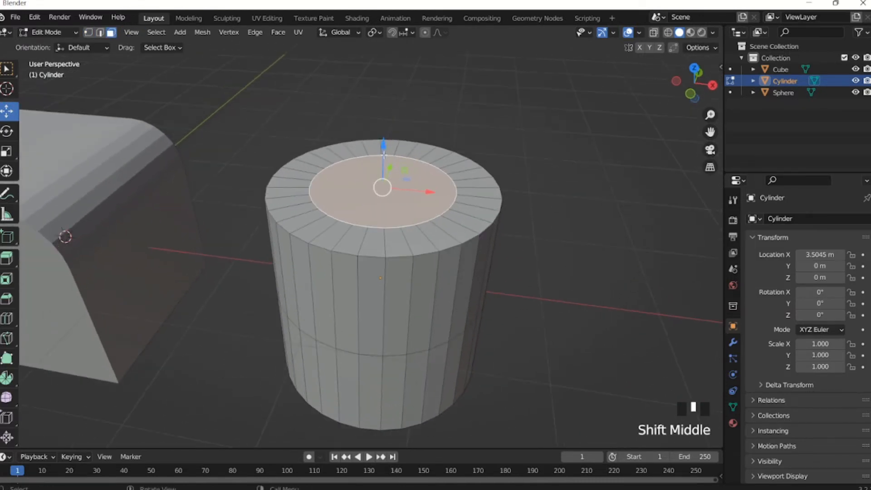
{"action": "left_click_drag", "start_coordinate": [384, 103], "coordinate": [382, 173]}
Inset the raised top face again and move the new inner face down into the cylinder to form a cavity.
{"action": "key", "text": "i"}
{"action": "key", "text": "Return"}
{"action": "middle_click_drag", "start_coordinate": [382, 173], "coordinate": [413, 237]}
{"action": "scroll", "coordinate": [424, 197], "scroll_direction": "down", "scroll_amount": 3}
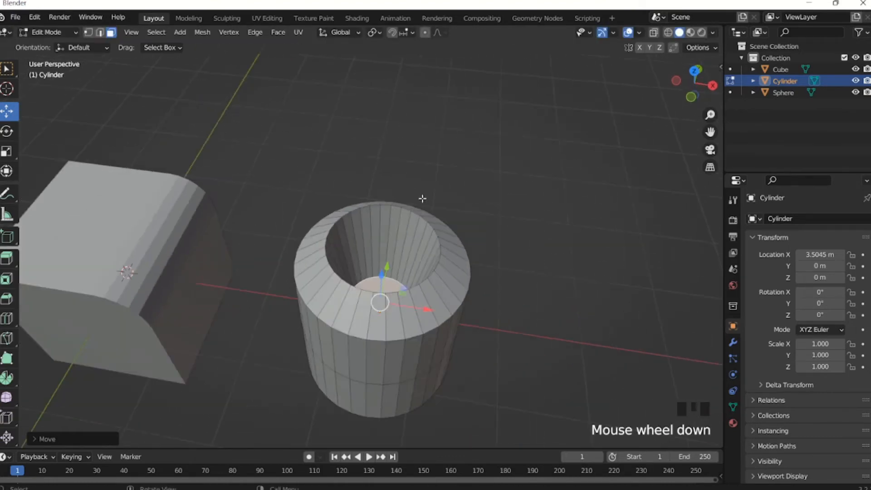
Undo the downward move and the second inset of the cylinder's top face.
{"action": "middle_click_drag", "start_coordinate": [424, 196], "coordinate": [430, 189]}
{"action": "middle_click_drag", "start_coordinate": [466, 159], "coordinate": [442, 212]}
{"action": "key", "text": "ctrl+z"}
{"action": "key", "text": "ctrl+z"}
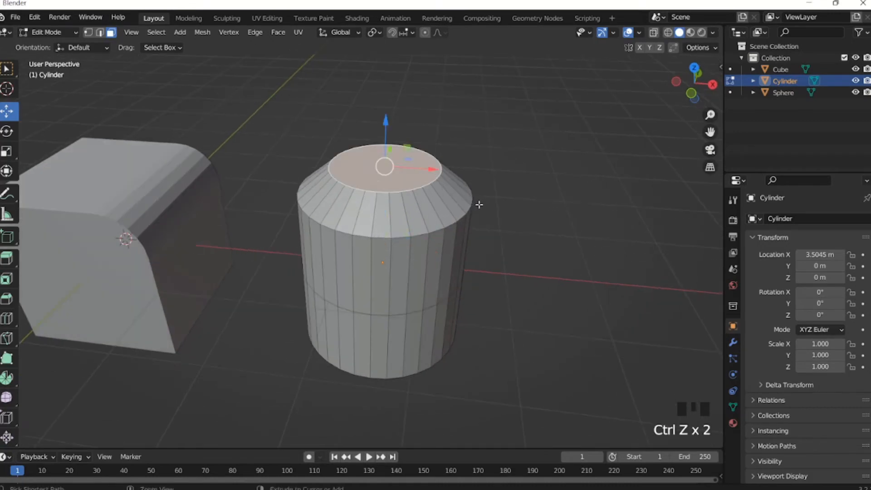
Undo the raise of the inner top face of the cylinder and clear the selection.
{"action": "key", "text": "ctrl+z"}
{"action": "left_click", "coordinate": [485, 142]}
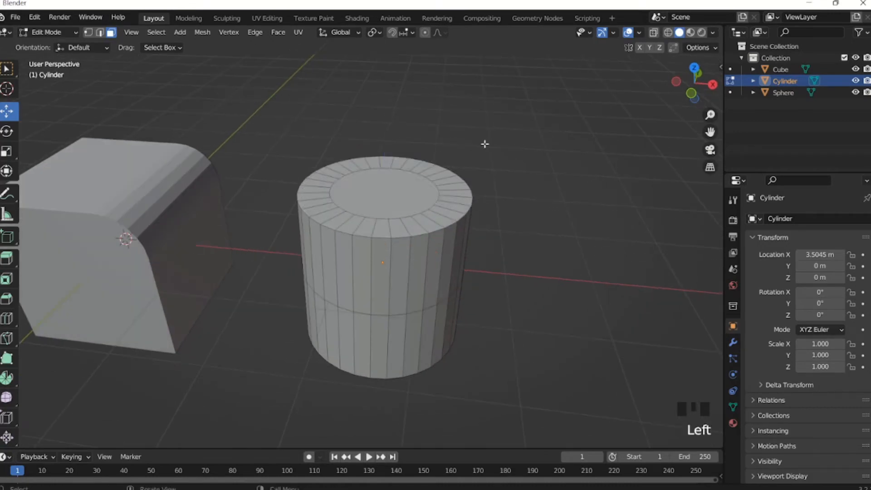
{"action": "middle_click_drag", "start_coordinate": [400, 143], "coordinate": [399, 167]}
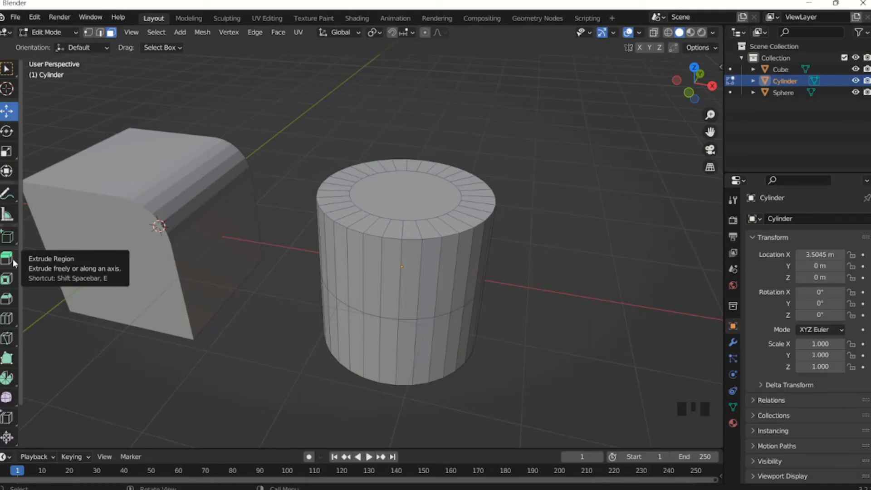
Select the cylinder's inner top face and several individual side faces one after another.
{"action": "left_click", "coordinate": [364, 195]}
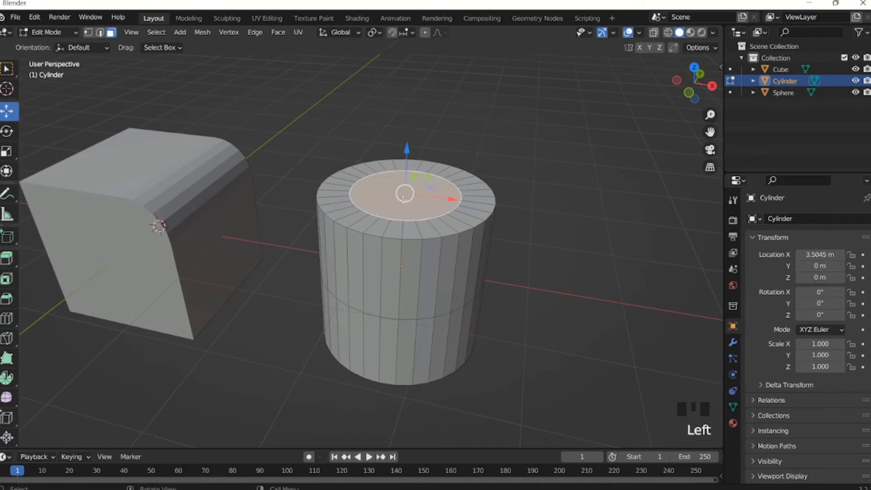
{"action": "middle_click_drag", "start_coordinate": [404, 194], "coordinate": [398, 220]}
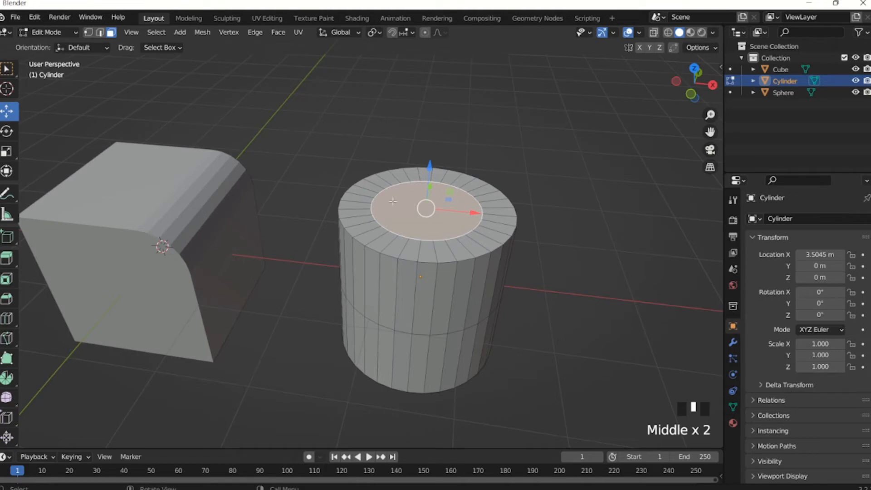
{"action": "left_click", "coordinate": [415, 295]}
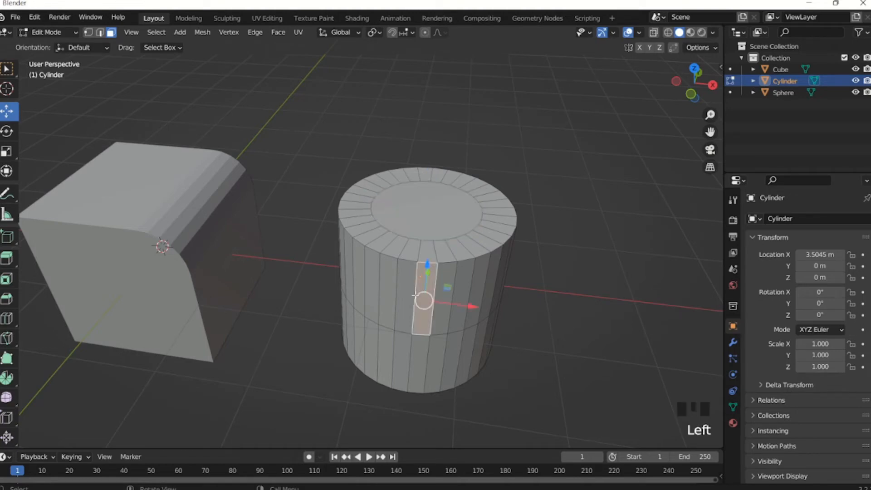
{"action": "left_click", "coordinate": [410, 359]}
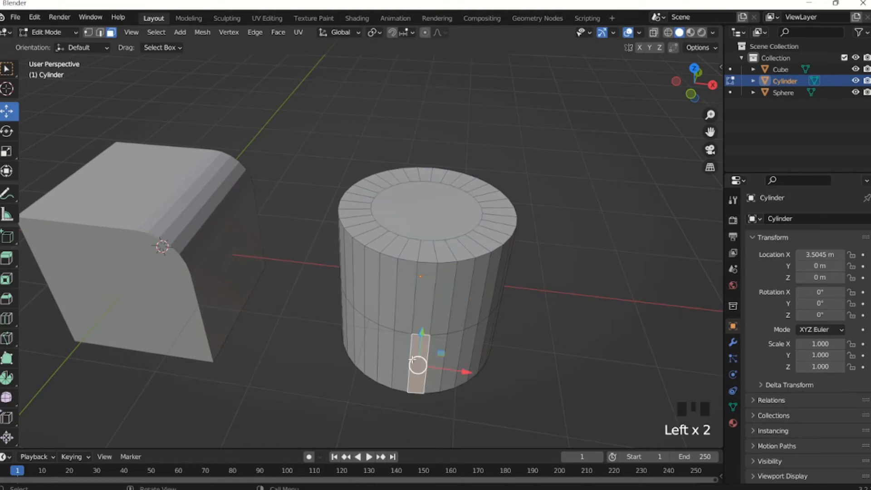
{"action": "left_click", "coordinate": [436, 224]}
{"action": "left_click", "coordinate": [391, 285]}
Select the inner top face again and extrude it straight up into a narrower column.
{"action": "left_click", "coordinate": [465, 216]}
{"action": "middle_click_drag", "start_coordinate": [464, 217], "coordinate": [434, 211]}
{"action": "scroll", "coordinate": [434, 211], "scroll_direction": "up", "scroll_amount": 2}
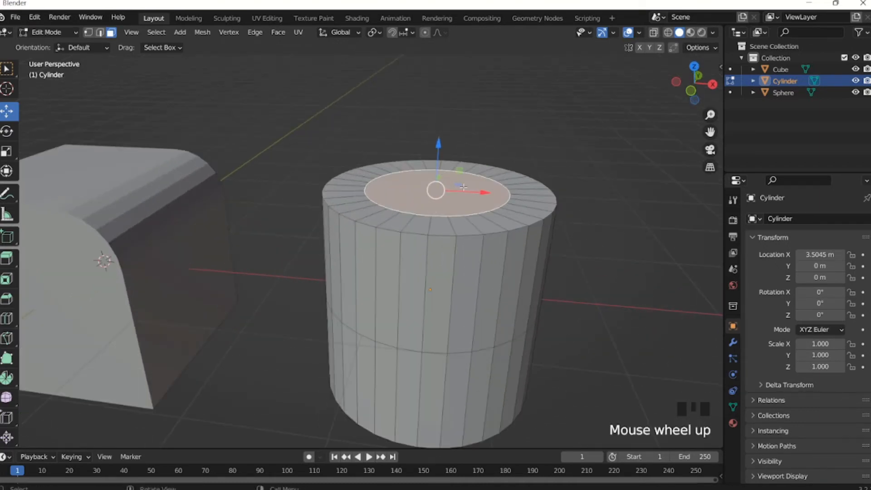
{"action": "middle_click_drag", "start_coordinate": [463, 187], "coordinate": [463, 197]}
{"action": "scroll", "coordinate": [467, 179], "scroll_direction": "down", "scroll_amount": 2}
{"action": "key", "text": "e"}
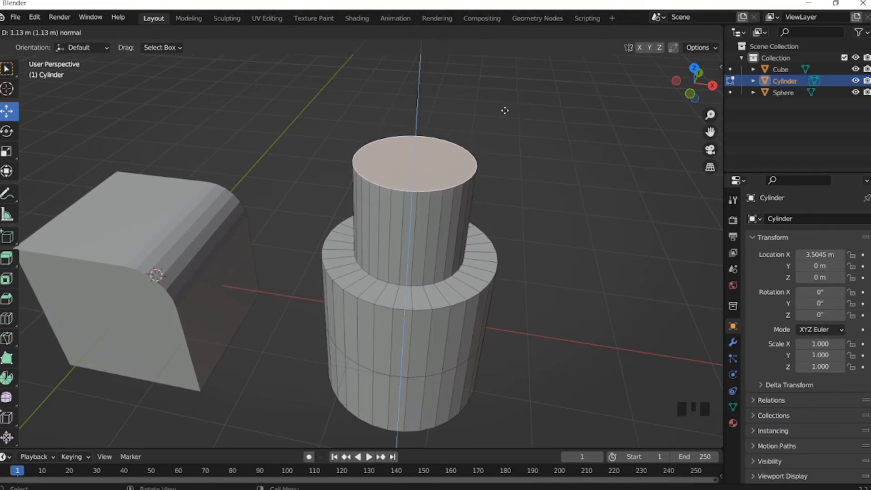
{"action": "left_click", "coordinate": [505, 149]}
Switch to vertex select mode and select the ring of vertices around the base of the extruded column.
{"action": "left_click", "coordinate": [89, 32]}
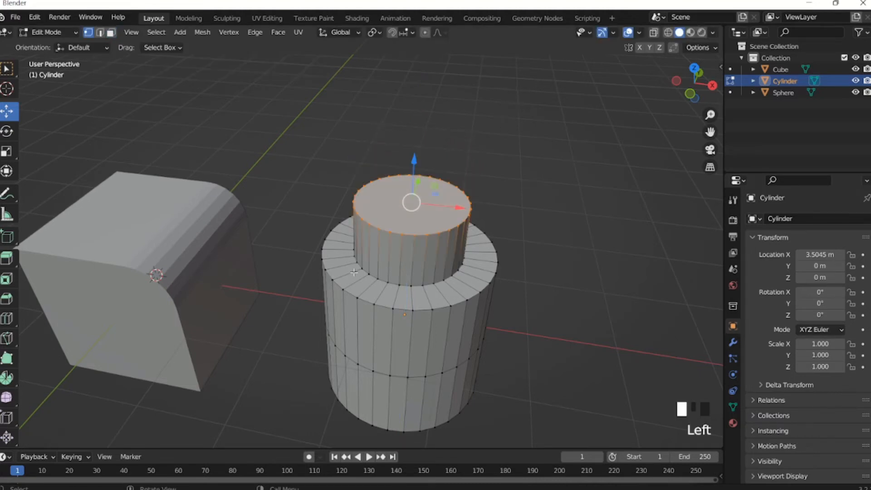
{"action": "scroll", "coordinate": [354, 272], "scroll_direction": "up", "scroll_amount": 2}
{"action": "left_click", "coordinate": [447, 324]}
{"action": "left_click", "coordinate": [463, 326]}
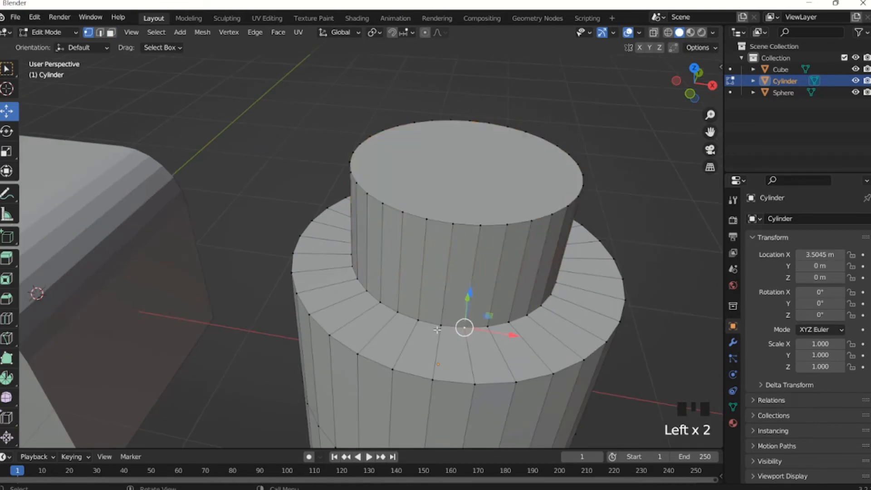
{"action": "left_click", "coordinate": [463, 327]}
{"action": "left_click", "coordinate": [484, 327]}
{"action": "left_click", "coordinate": [485, 327], "text": "alt"}
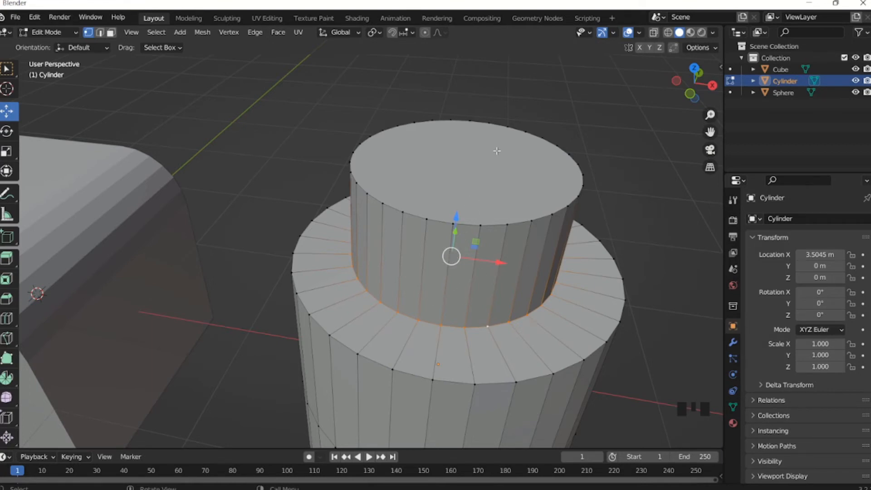
In face select mode, select the column's top face and lower it along Z to the level of the cylinder's rim.
{"action": "left_click", "coordinate": [110, 33]}
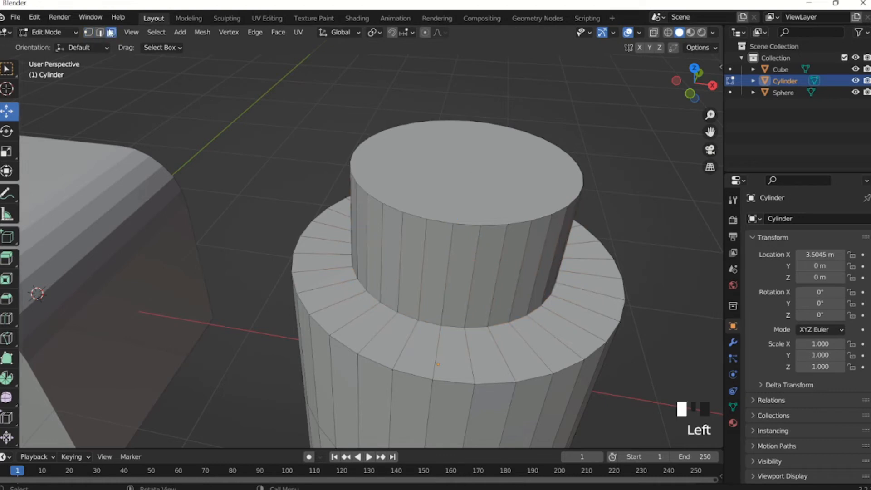
{"action": "left_click", "coordinate": [442, 158]}
{"action": "left_click_drag", "start_coordinate": [474, 122], "coordinate": [460, 213]}
{"action": "middle_click_drag", "start_coordinate": [460, 213], "coordinate": [486, 189]}
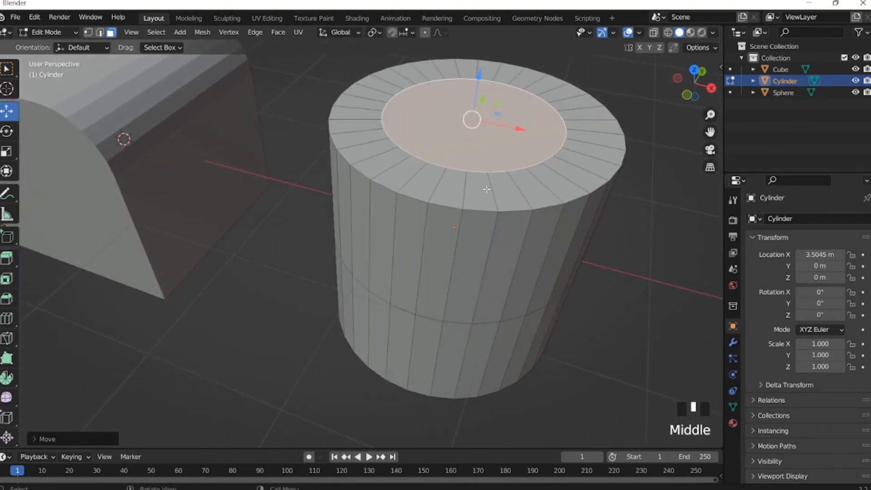
{"action": "scroll", "coordinate": [519, 135], "scroll_direction": "up", "scroll_amount": 3}
{"action": "middle_click_drag", "start_coordinate": [519, 134], "coordinate": [519, 117], "text": "shift"}
{"action": "scroll", "coordinate": [448, 226], "scroll_direction": "down", "scroll_amount": 2}
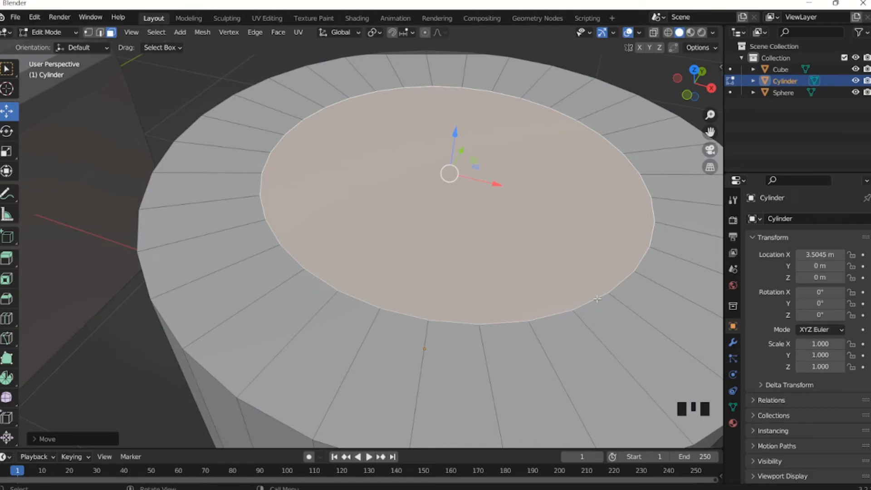
Raise the inner face slightly above the rim and push it deep into the cylinder to form a cavity.
{"action": "left_click_drag", "start_coordinate": [456, 129], "coordinate": [467, 59]}
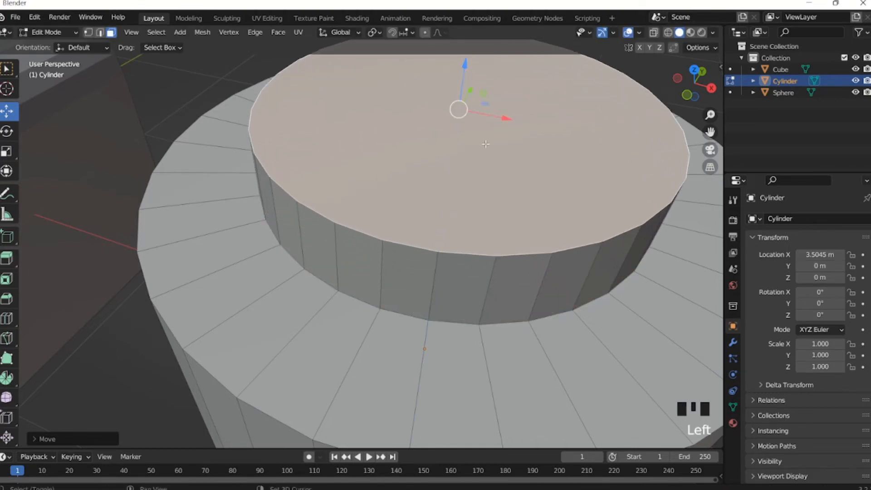
{"action": "scroll", "coordinate": [480, 142], "scroll_direction": "down", "scroll_amount": 3}
{"action": "middle_click_drag", "start_coordinate": [481, 142], "coordinate": [411, 150], "text": "shift"}
{"action": "left_click_drag", "start_coordinate": [421, 178], "coordinate": [423, 292]}
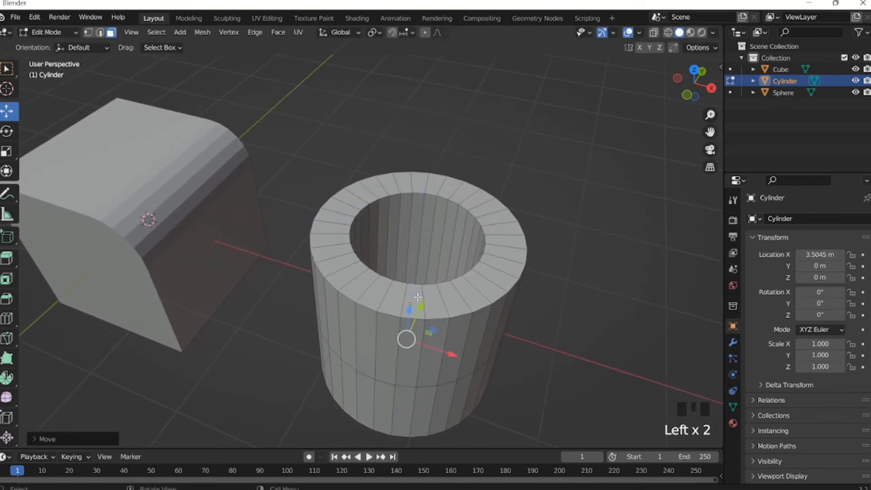
Pull the cavity's floor face back up along Z above the rim to form a column again.
{"action": "middle_click_drag", "start_coordinate": [423, 293], "coordinate": [445, 202]}
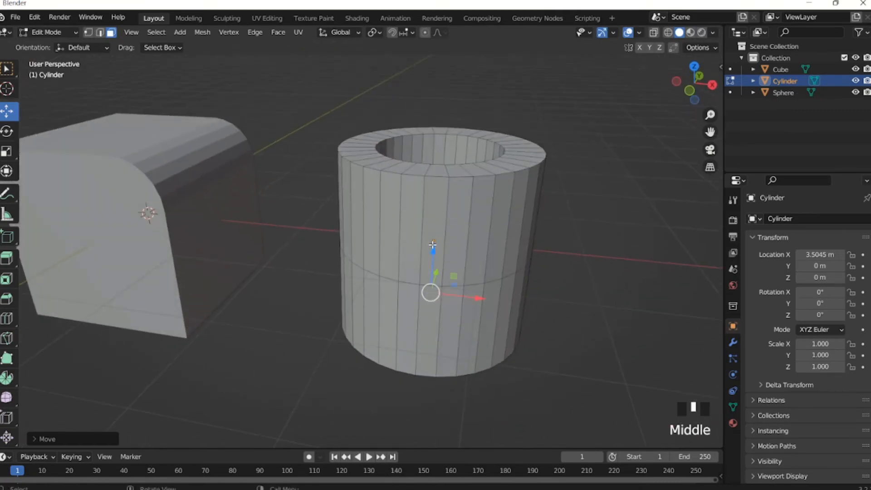
{"action": "left_click_drag", "start_coordinate": [433, 245], "coordinate": [441, 237]}
{"action": "middle_click_drag", "start_coordinate": [441, 237], "coordinate": [419, 284]}
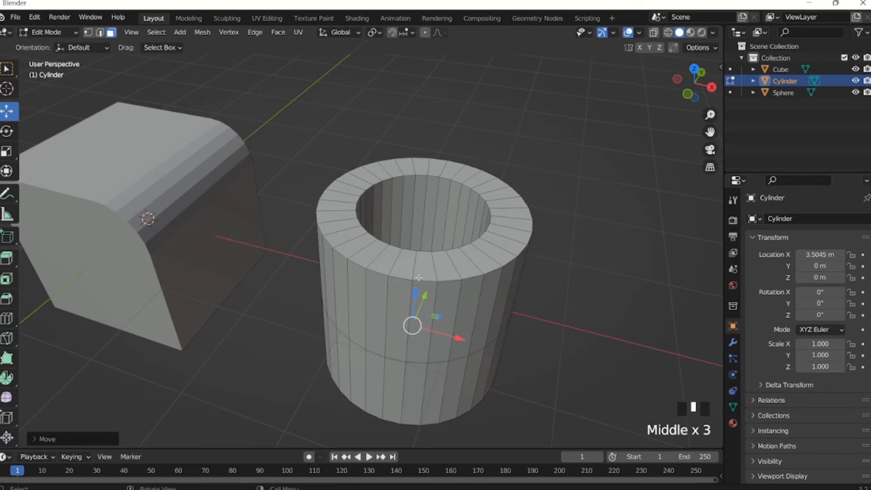
{"action": "middle_click_drag", "start_coordinate": [418, 278], "coordinate": [400, 341]}
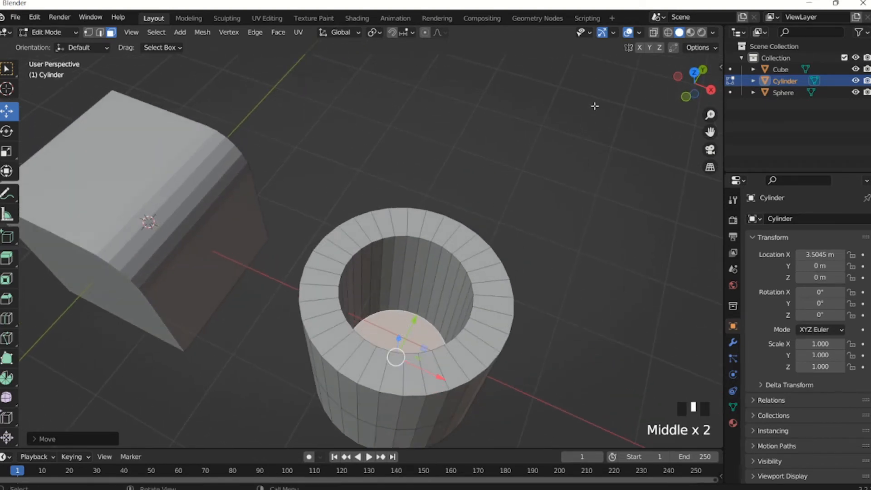
{"action": "middle_click_drag", "start_coordinate": [447, 212], "coordinate": [453, 199]}
{"action": "left_click_drag", "start_coordinate": [410, 325], "coordinate": [461, 188]}
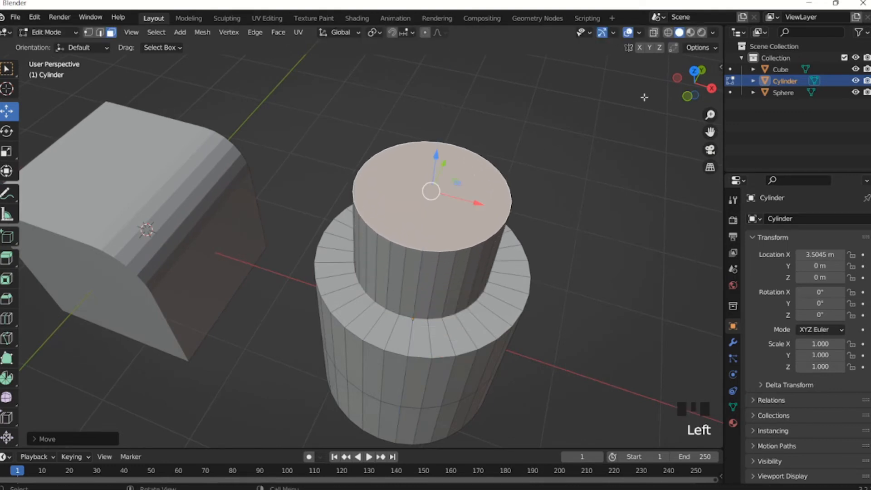
Switch the viewport to wireframe shading with X-ray off and deselect the column's top face.
{"action": "left_click", "coordinate": [668, 33]}
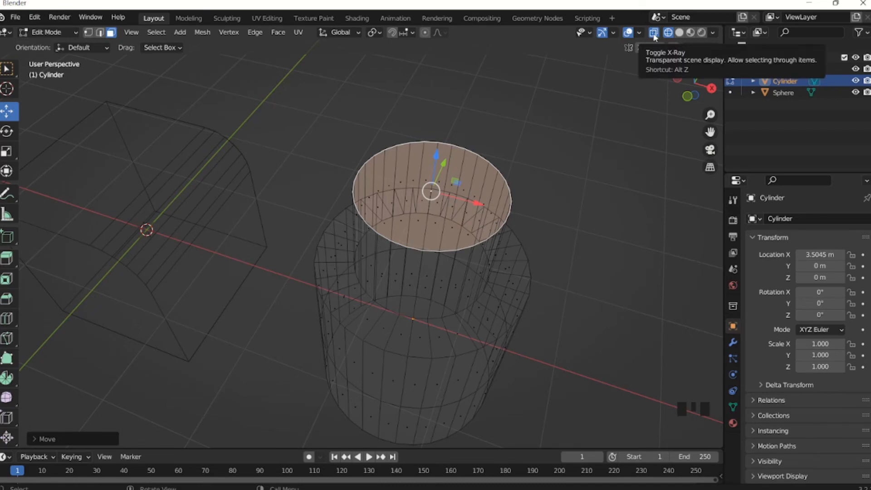
{"action": "key", "text": "alt+z"}
{"action": "key", "text": "alt+z"}
{"action": "left_click", "coordinate": [536, 139]}
{"action": "middle_click_drag", "start_coordinate": [502, 179], "coordinate": [383, 202]}
{"action": "scroll", "coordinate": [502, 150], "scroll_direction": "down", "scroll_amount": 1}
{"action": "middle_click", "coordinate": [477, 172]}
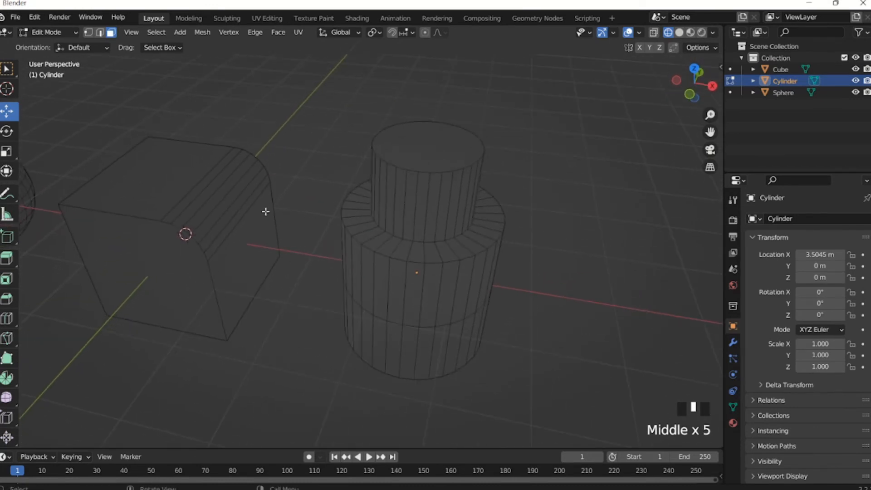
{"action": "middle_click_drag", "start_coordinate": [266, 212], "coordinate": [384, 226]}
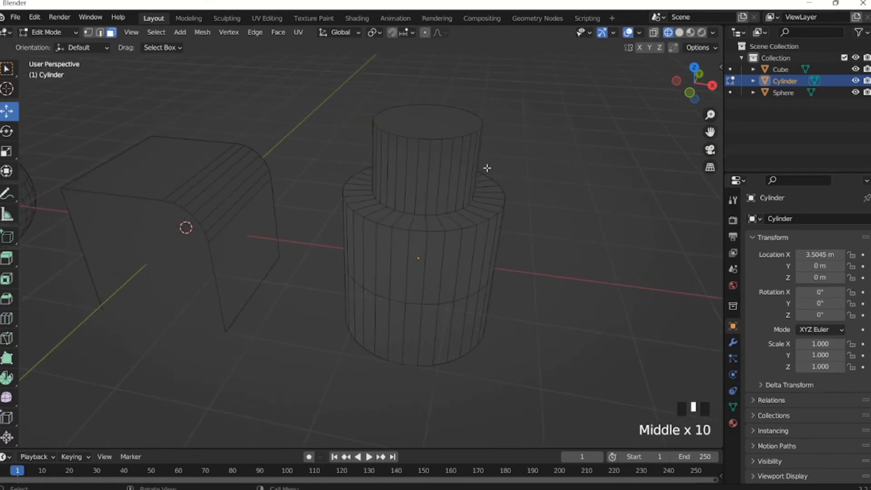
Select the column's top face and move it down along Z to near the bottom inside the cylinder.
{"action": "scroll", "coordinate": [471, 173], "scroll_direction": "up", "scroll_amount": 2}
{"action": "middle_click_drag", "start_coordinate": [473, 151], "coordinate": [462, 177]}
{"action": "left_click", "coordinate": [457, 108]}
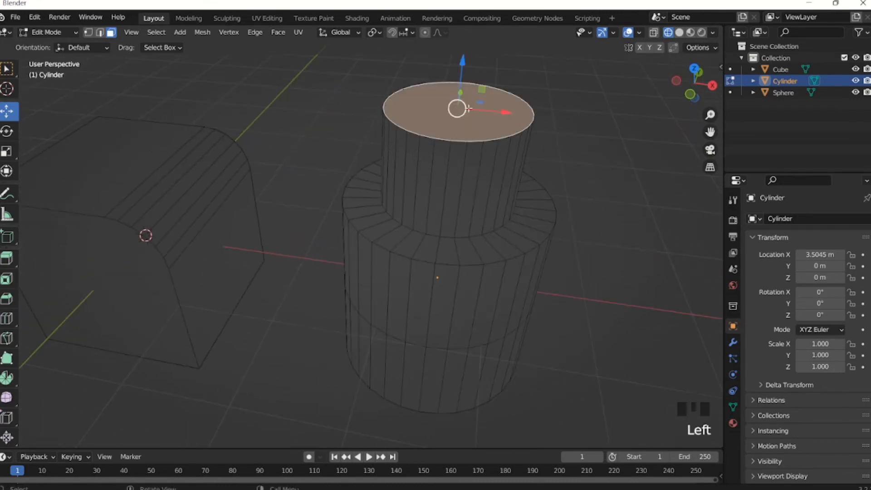
{"action": "left_click_drag", "start_coordinate": [464, 66], "coordinate": [455, 253]}
{"action": "mouse_move", "coordinate": [456, 253]}
{"action": "middle_mouse_down"}
{"action": "mouse_move", "coordinate": [453, 203]}
{"action": "mouse_move", "coordinate": [441, 256]}
{"action": "middle_mouse_up"}
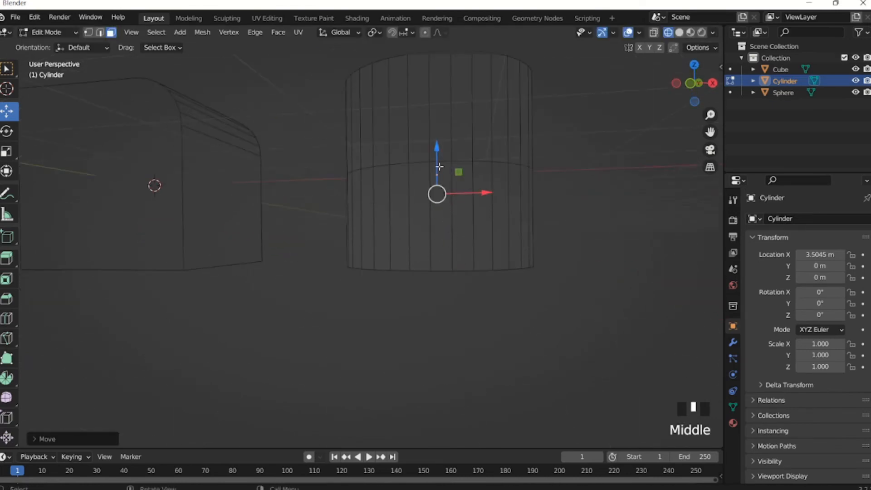
{"action": "middle_click_drag", "start_coordinate": [446, 176], "coordinate": [432, 201]}
{"action": "left_click_drag", "start_coordinate": [428, 136], "coordinate": [455, 161]}
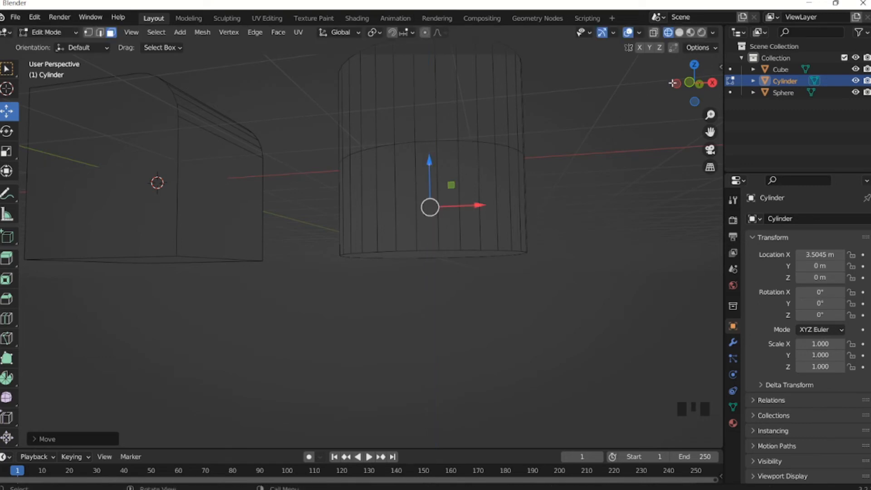
Turn on X-ray and, in front orthographic view, move the cavity's floor face down past the cylinder's base.
{"action": "left_click", "coordinate": [654, 33]}
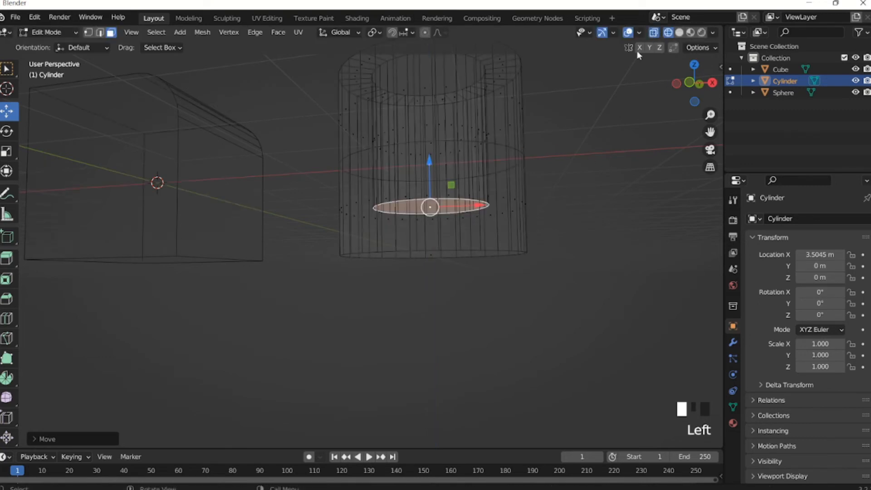
{"action": "key", "text": "KP_1"}
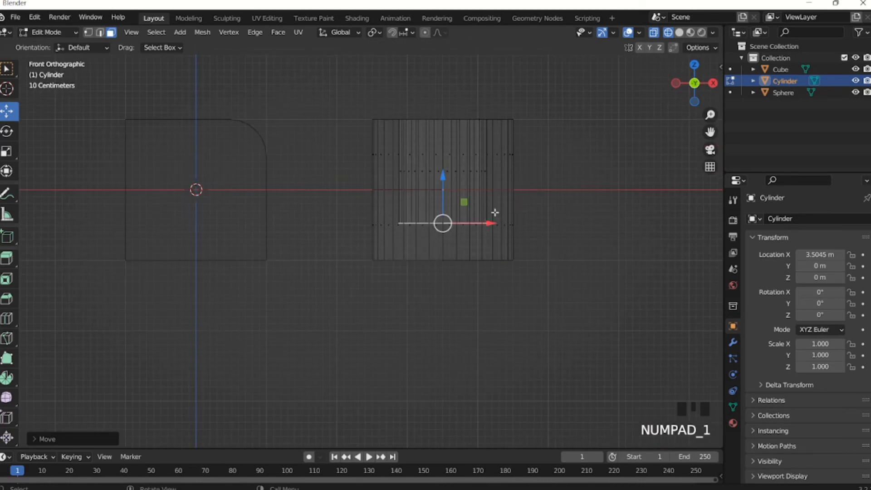
{"action": "scroll", "coordinate": [492, 213], "scroll_direction": "up", "scroll_amount": 2}
{"action": "middle_click_drag", "start_coordinate": [486, 216], "coordinate": [342, 205], "text": "shift"}
{"action": "scroll", "coordinate": [345, 191], "scroll_direction": "down", "scroll_amount": 3}
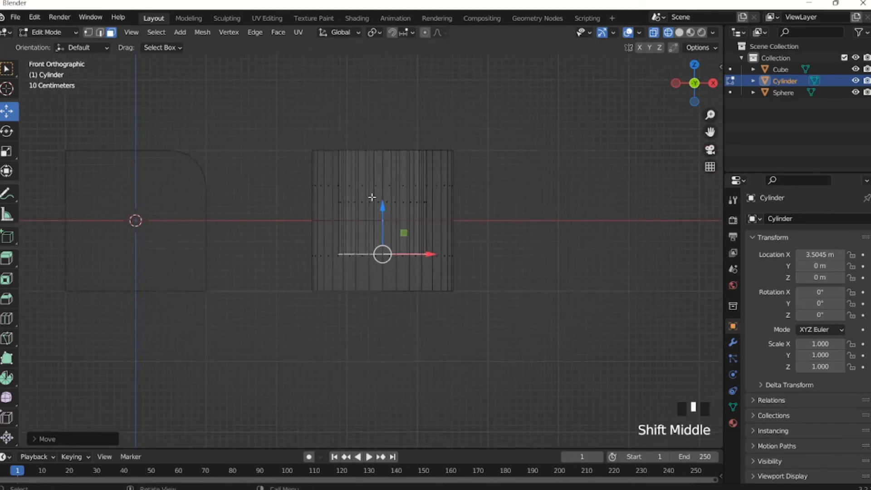
{"action": "left_click_drag", "start_coordinate": [383, 206], "coordinate": [399, 291]}
{"action": "middle_click_drag", "start_coordinate": [454, 204], "coordinate": [363, 227]}
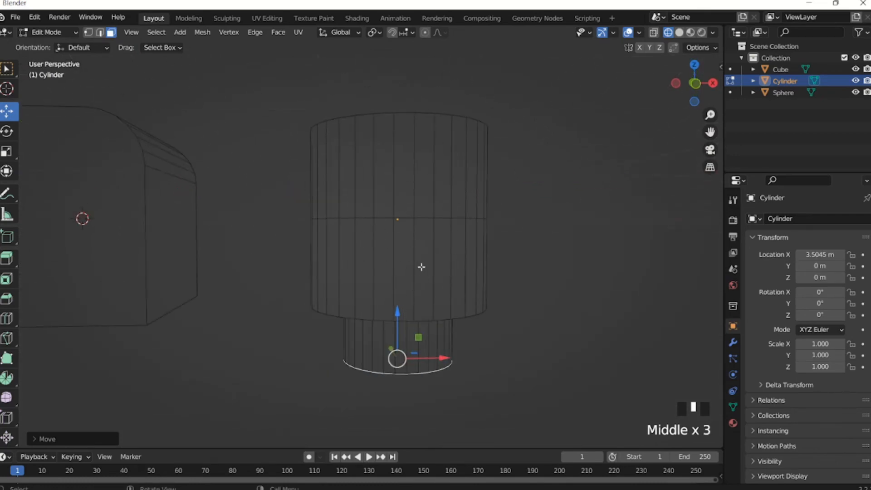
Move the face protruding below the cylinder back up along Z to the inside of its base.
{"action": "middle_click_drag", "start_coordinate": [414, 302], "coordinate": [416, 279]}
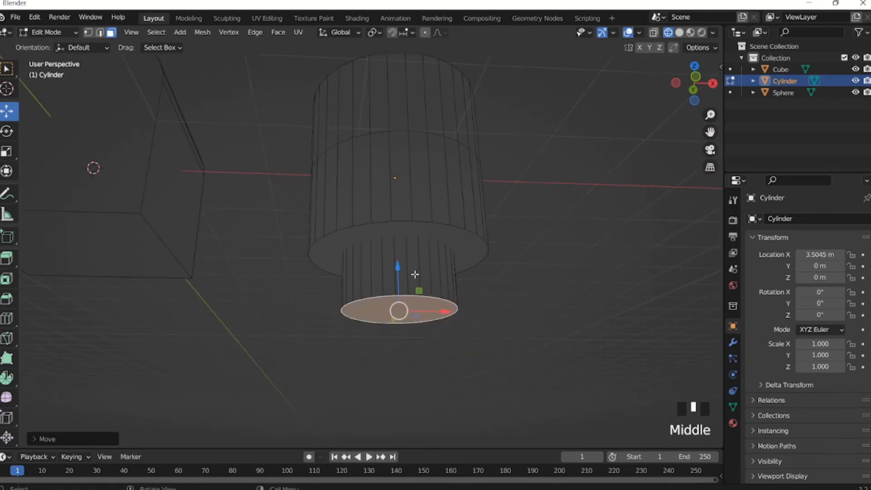
{"action": "middle_click_drag", "start_coordinate": [403, 212], "coordinate": [416, 320]}
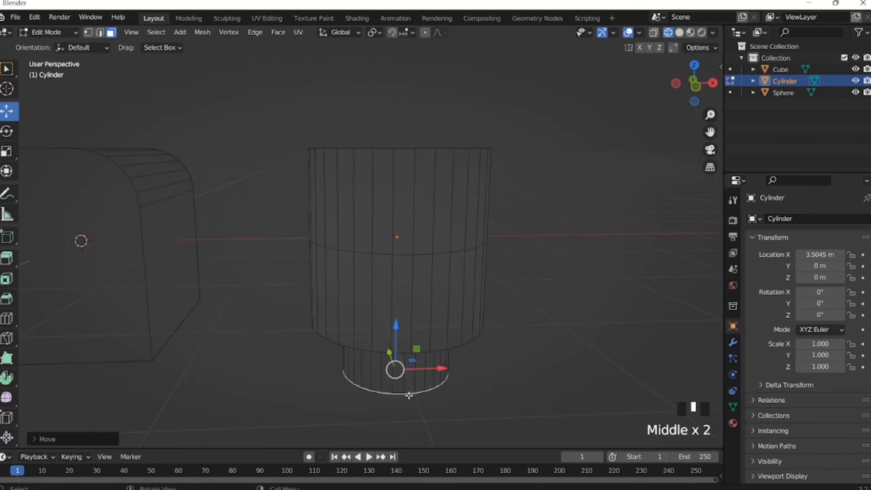
{"action": "middle_click_drag", "start_coordinate": [409, 395], "coordinate": [409, 386]}
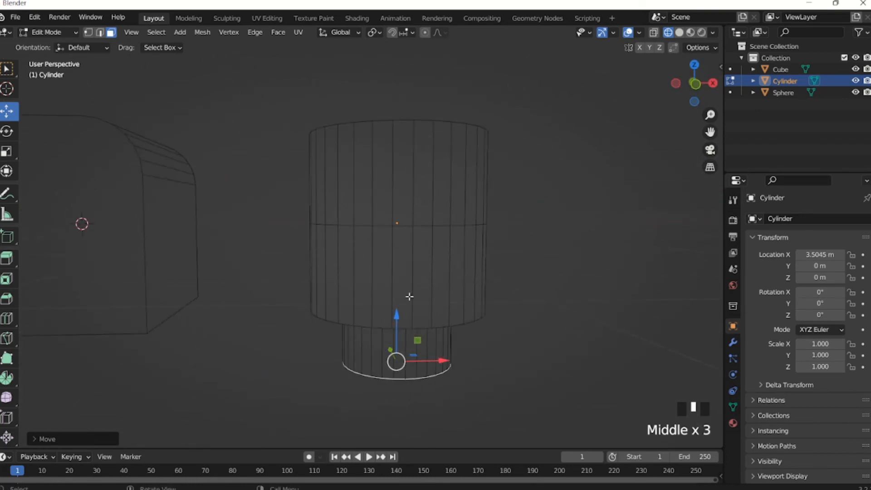
{"action": "left_click_drag", "start_coordinate": [398, 311], "coordinate": [398, 298]}
{"action": "middle_click_drag", "start_coordinate": [397, 298], "coordinate": [408, 260]}
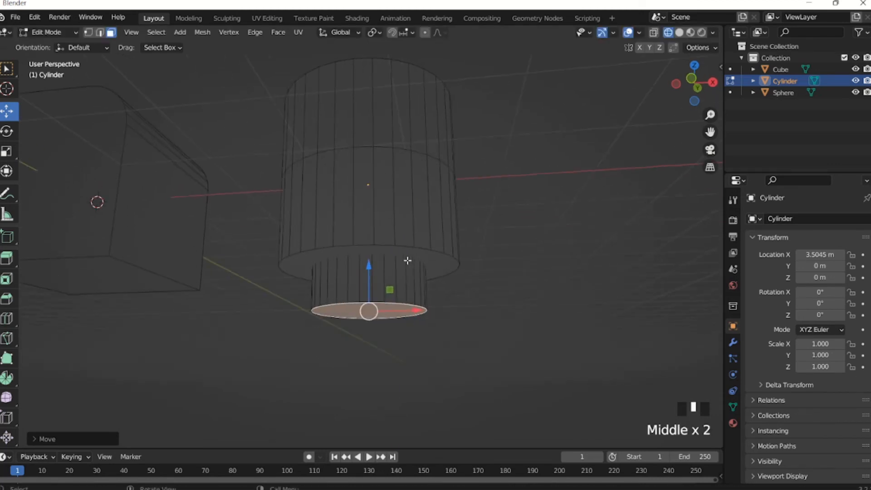
{"action": "left_click_drag", "start_coordinate": [372, 263], "coordinate": [400, 198]}
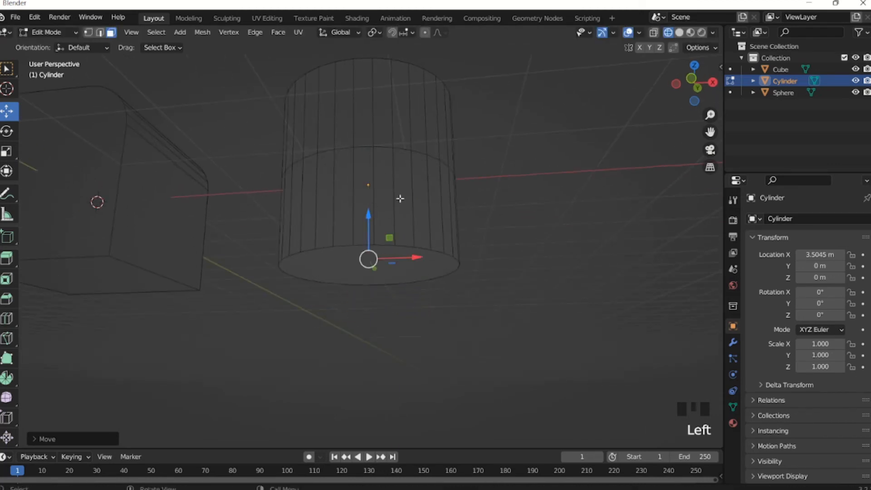
Turn on X-ray and, in front orthographic view, raise the cavity's floor face slightly along Z above the cylinder's base.
{"action": "left_click", "coordinate": [654, 32]}
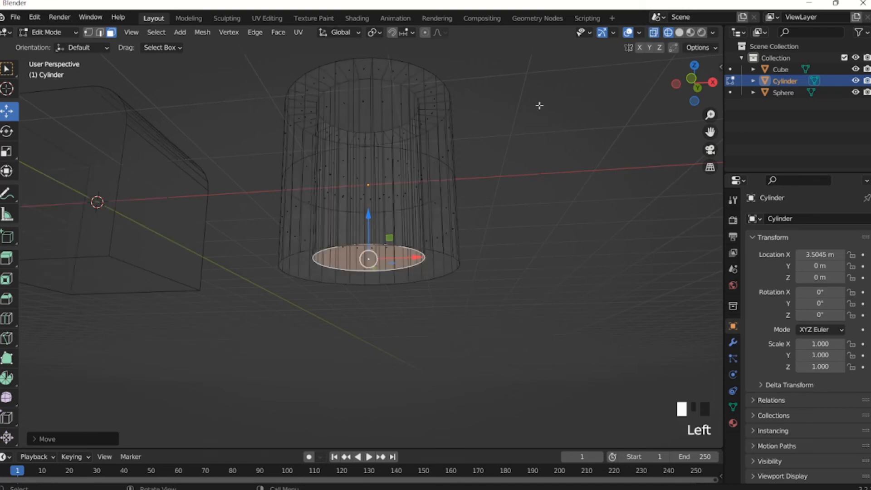
{"action": "middle_click_drag", "start_coordinate": [540, 103], "coordinate": [382, 195]}
{"action": "key", "text": "KP_1"}
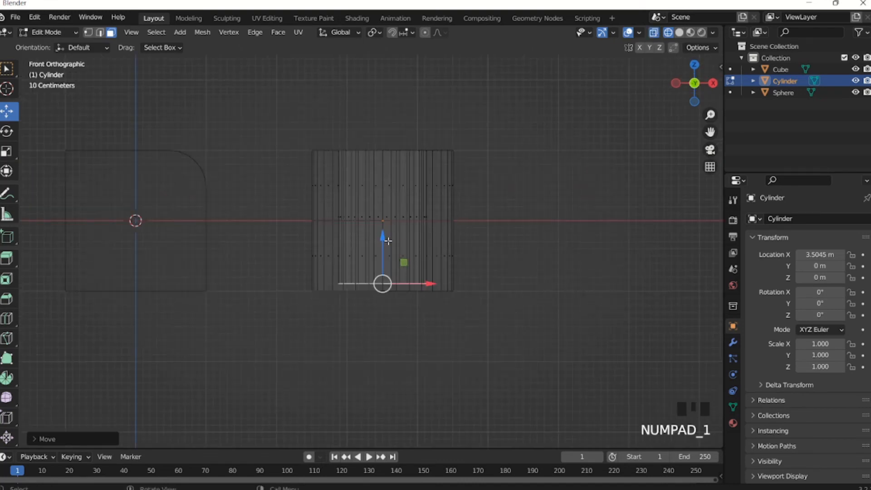
{"action": "left_click_drag", "start_coordinate": [384, 268], "coordinate": [392, 256]}
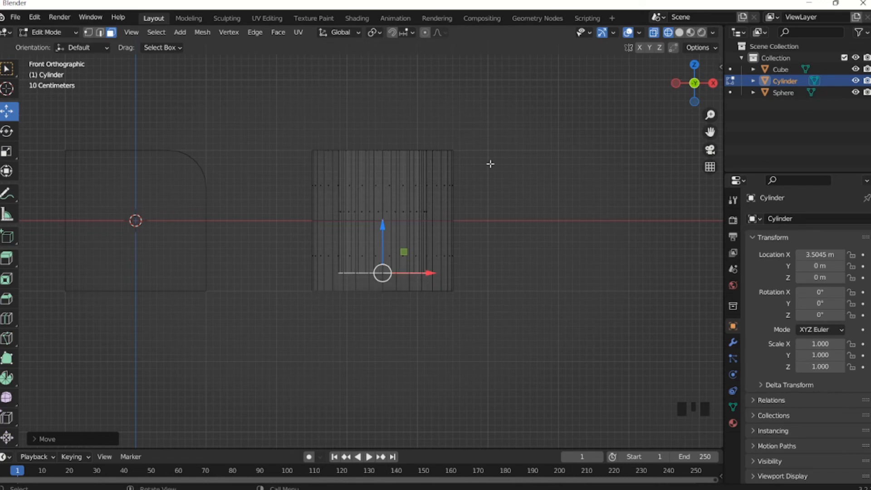
{"action": "middle_click_drag", "start_coordinate": [323, 147], "coordinate": [300, 163]}
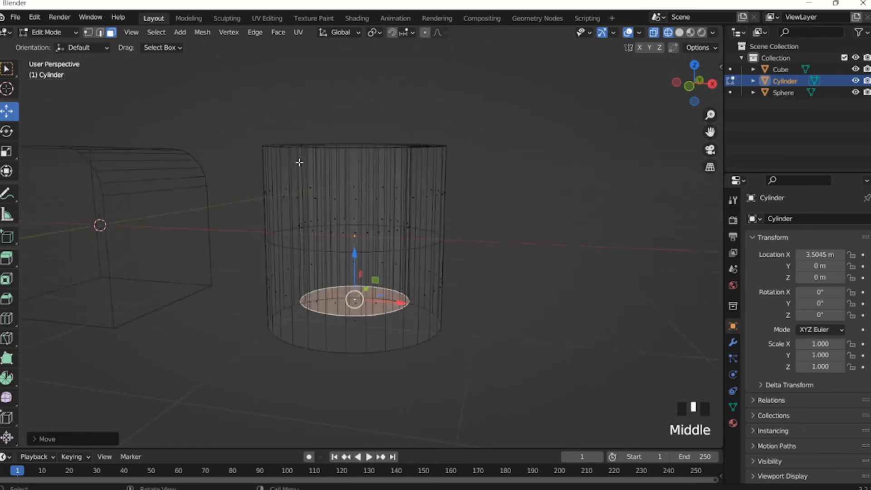
Turn off X-ray, switch the viewport to solid shading, and leave the cylinder's Edit Mode for Object Mode.
{"action": "middle_click_drag", "start_coordinate": [407, 175], "coordinate": [603, 74]}
{"action": "left_click", "coordinate": [654, 33]}
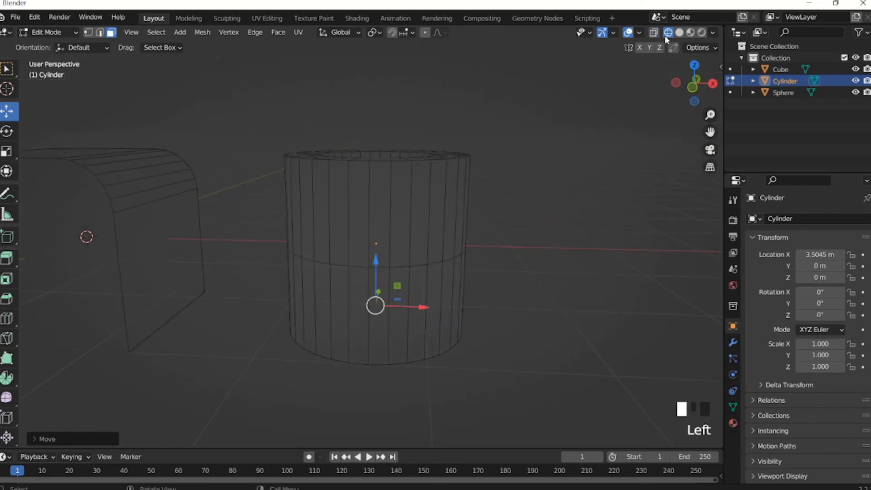
{"action": "scroll", "coordinate": [495, 118], "scroll_direction": "down", "scroll_amount": 1}
{"action": "left_click", "coordinate": [654, 32]}
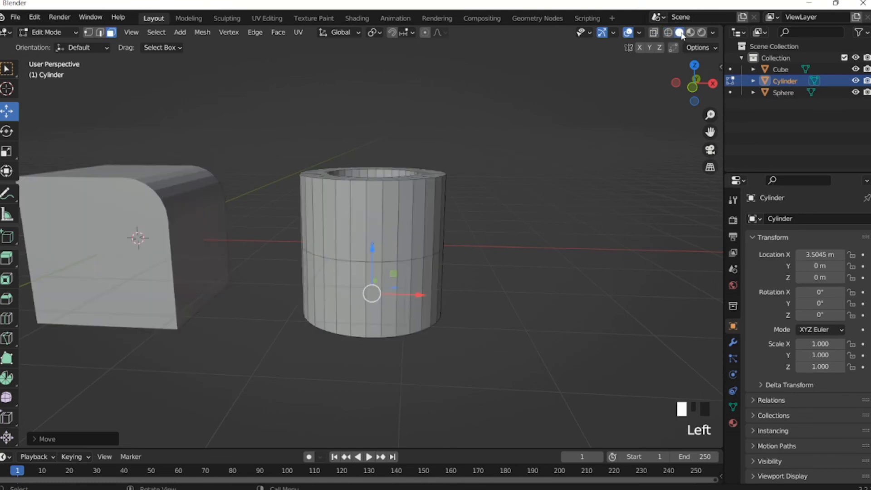
{"action": "left_click", "coordinate": [401, 121]}
{"action": "middle_click_drag", "start_coordinate": [386, 121], "coordinate": [379, 136]}
{"action": "key", "text": "Tab"}
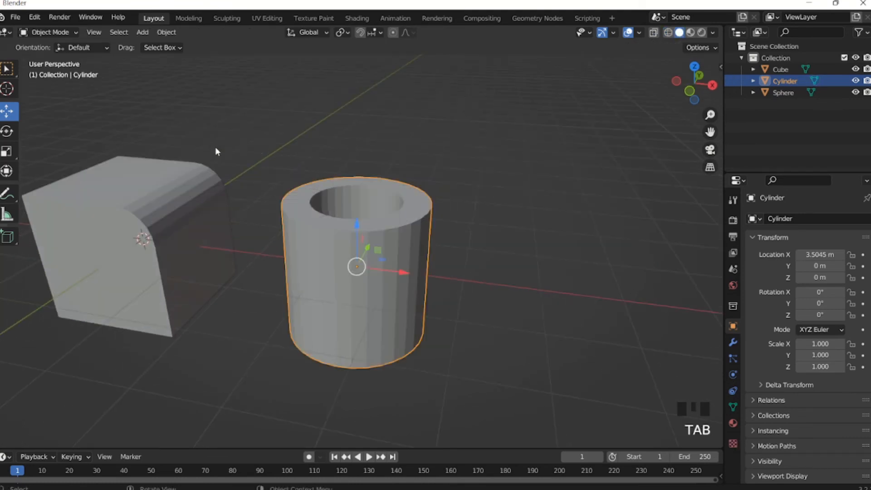
Select the sphere, enter Edit Mode on it, and select the single vertex at its top pole.
{"action": "middle_click_drag", "start_coordinate": [215, 150], "coordinate": [381, 159], "text": "shift"}
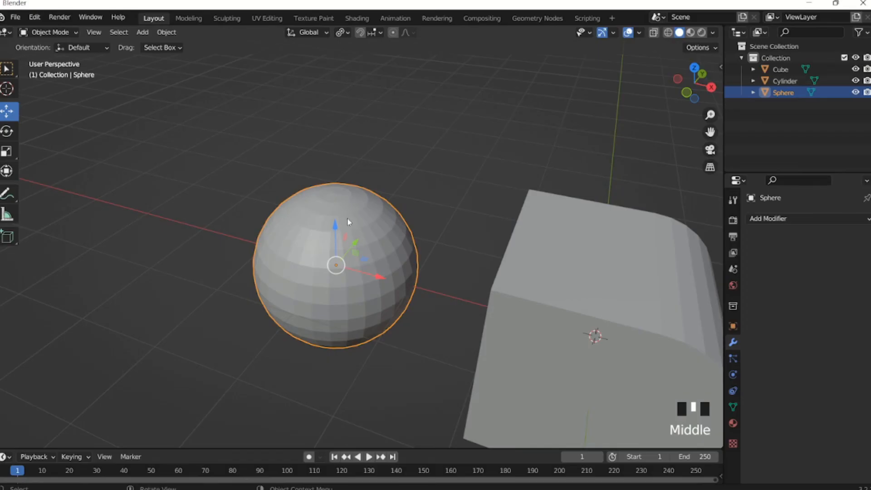
{"action": "key", "text": "Tab"}
{"action": "middle_click_drag", "start_coordinate": [330, 182], "coordinate": [348, 209]}
{"action": "left_click", "coordinate": [337, 193]}
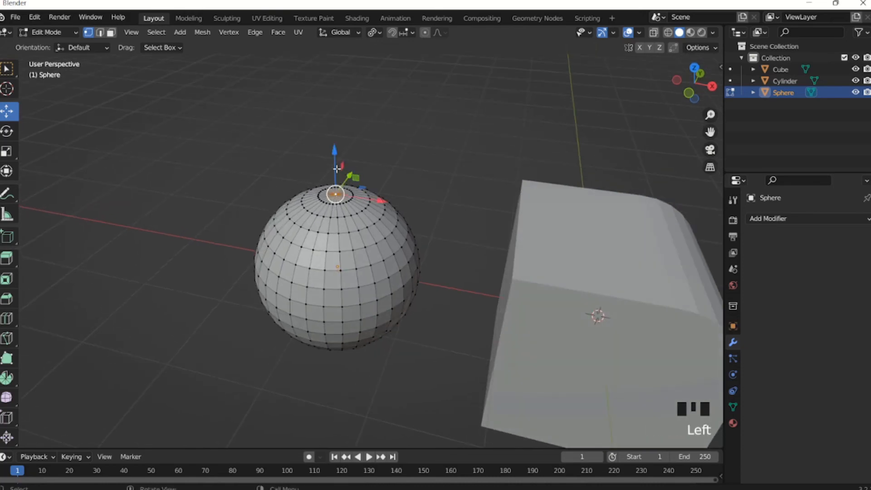
Try moving the sphere's top vertex up about 0.41 m, and a box-selected patch of upper vertices up about 0.77 m, along Z.
{"action": "left_click_drag", "start_coordinate": [334, 152], "coordinate": [359, 134]}
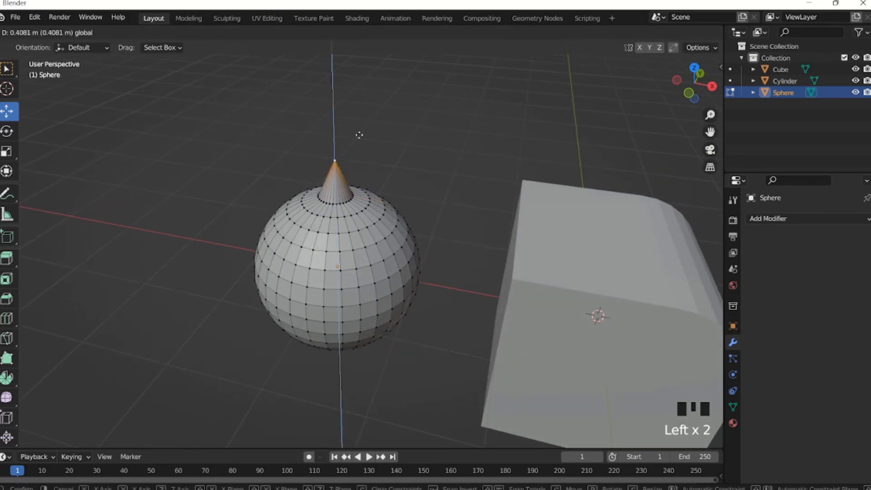
{"action": "right_click", "coordinate": [358, 134]}
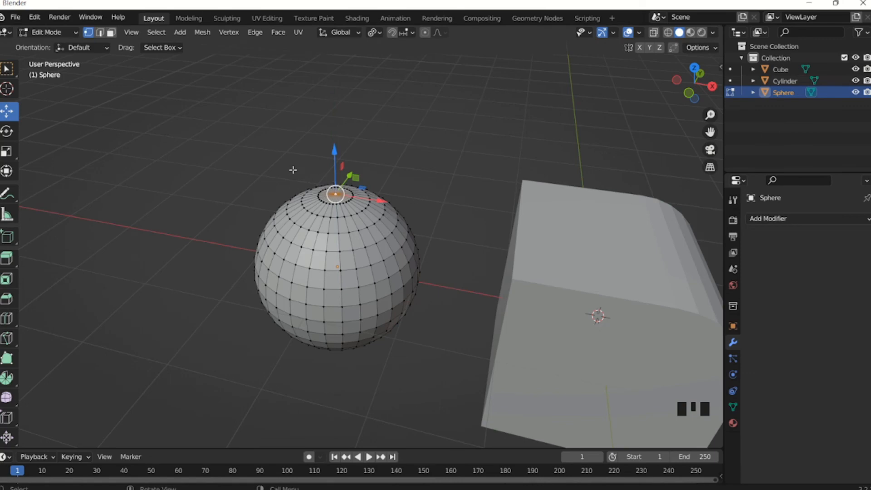
{"action": "left_click_drag", "start_coordinate": [267, 180], "coordinate": [333, 211]}
{"action": "left_click_drag", "start_coordinate": [309, 150], "coordinate": [305, 82]}
{"action": "left_click_drag", "start_coordinate": [347, 139], "coordinate": [281, 142]}
{"action": "right_click", "coordinate": [281, 142]}
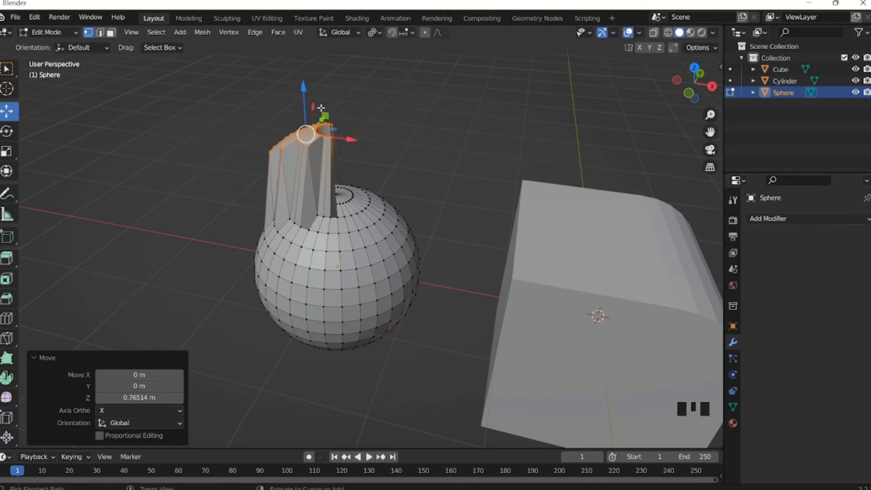
{"action": "key", "text": "ctrl+z"}
{"action": "left_click", "coordinate": [431, 151]}
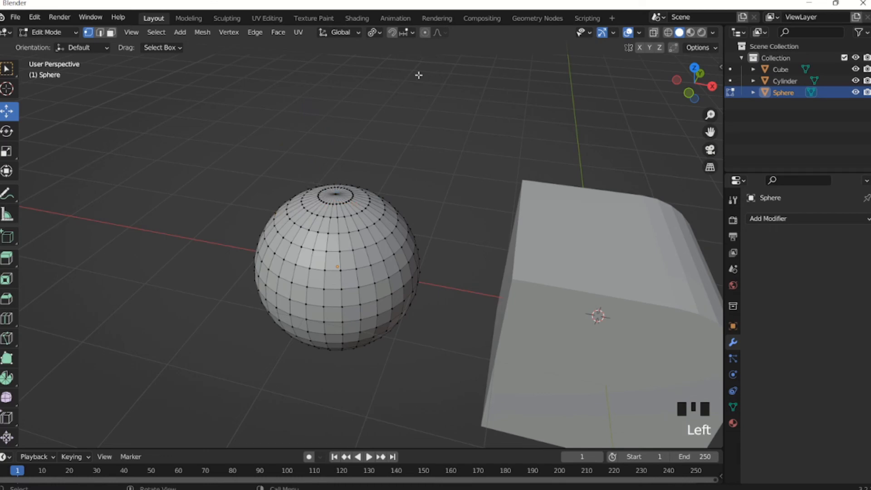
Enable proportional editing and move the sphere's top vertex up about 0.55 m along Z, adjusting the influence radius for an egg shape.
{"action": "left_click", "coordinate": [424, 32]}
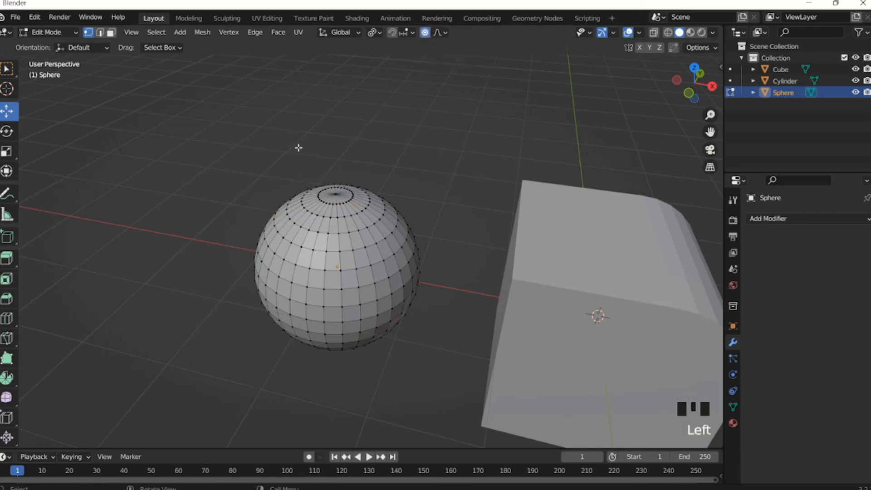
{"action": "left_click", "coordinate": [335, 191]}
{"action": "left_click_drag", "start_coordinate": [334, 151], "coordinate": [334, 99]}
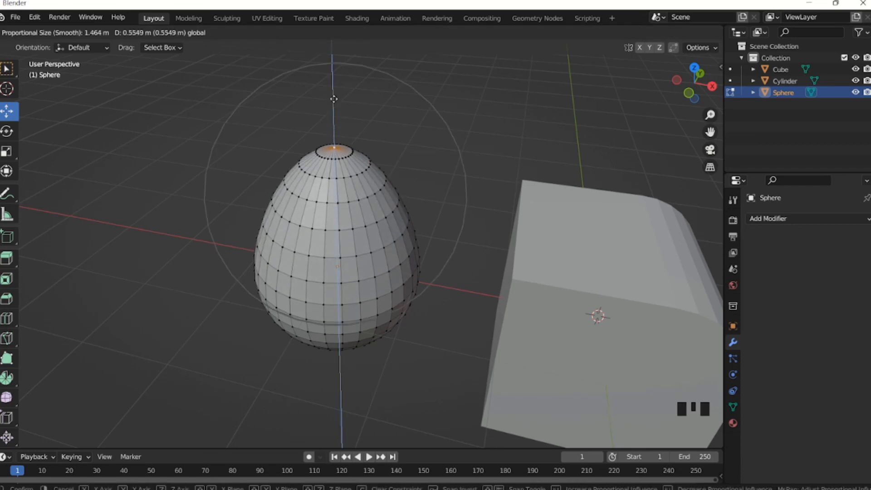
{"action": "mouse_move", "coordinate": [334, 99]}
{"action": "left_mouse_down"}
{"action": "mouse_move", "coordinate": [327, 113]}
{"action": "mouse_move", "coordinate": [317, 104]}
{"action": "mouse_move", "coordinate": [322, 117]}
{"action": "mouse_move", "coordinate": [319, 92]}
{"action": "mouse_move", "coordinate": [330, 100]}
{"action": "left_mouse_up"}
{"action": "scroll", "coordinate": [333, 106], "scroll_direction": "up", "scroll_amount": 2}
{"action": "scroll", "coordinate": [334, 107], "scroll_direction": "up", "scroll_amount": 4}
{"action": "scroll", "coordinate": [335, 107], "scroll_direction": "down", "scroll_amount": 6}
{"action": "scroll", "coordinate": [331, 110], "scroll_direction": "down", "scroll_amount": 2}
{"action": "scroll", "coordinate": [331, 110], "scroll_direction": "up", "scroll_amount": 6}
{"action": "scroll", "coordinate": [329, 112], "scroll_direction": "down", "scroll_amount": 1}
{"action": "scroll", "coordinate": [326, 113], "scroll_direction": "down", "scroll_amount": 3}
{"action": "scroll", "coordinate": [323, 116], "scroll_direction": "down", "scroll_amount": 1}
{"action": "left_click", "coordinate": [447, 173]}
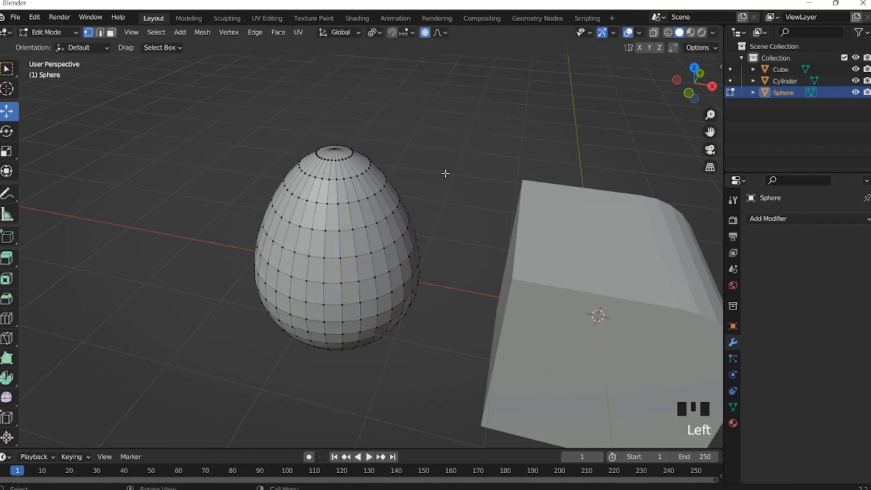
Return the egg-shaped sphere to Object Mode, bring all three objects into view, and deselect it.
{"action": "middle_click_drag", "start_coordinate": [448, 173], "coordinate": [355, 224]}
{"action": "scroll", "coordinate": [439, 243], "scroll_direction": "down", "scroll_amount": 1}
{"action": "key", "text": "Tab"}
{"action": "scroll", "coordinate": [440, 190], "scroll_direction": "down", "scroll_amount": 6}
{"action": "scroll", "coordinate": [454, 197], "scroll_direction": "up", "scroll_amount": 1}
{"action": "scroll", "coordinate": [401, 230], "scroll_direction": "up", "scroll_amount": 2}
{"action": "scroll", "coordinate": [356, 227], "scroll_direction": "up", "scroll_amount": 1}
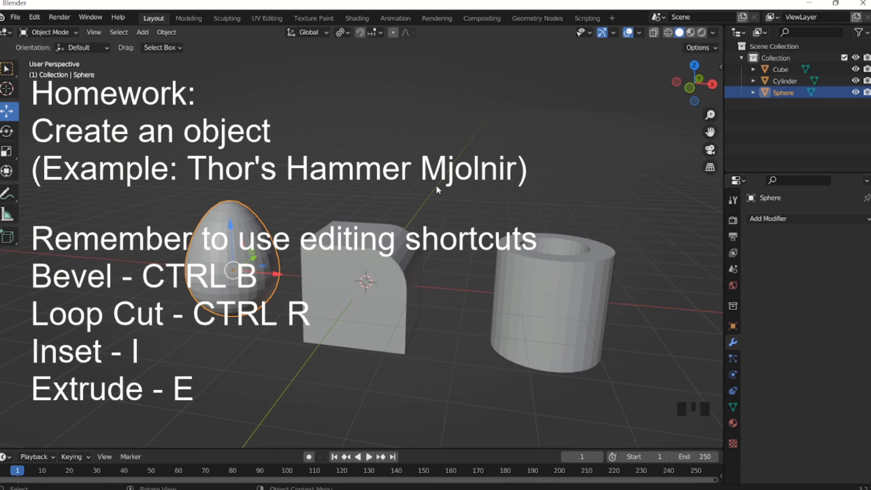
{"action": "left_click", "coordinate": [421, 179]}
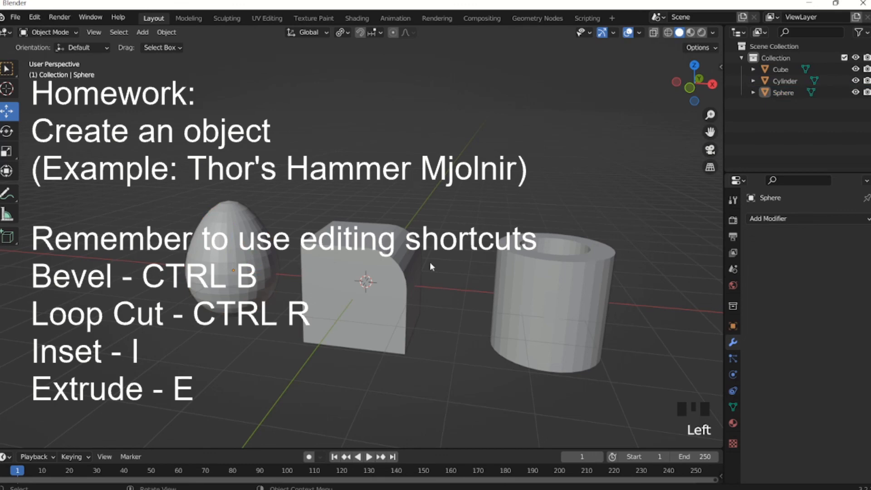
{"action": "left_click", "coordinate": [435, 164]}
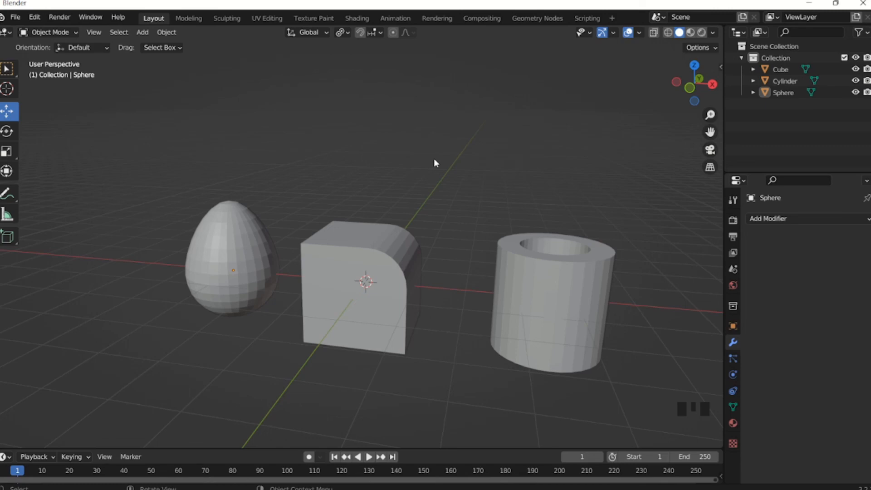
{"action": "left_click", "coordinate": [525, 200]}
{"action": "middle_click_drag", "start_coordinate": [524, 200], "coordinate": [387, 211]}
{"action": "middle_click_drag", "start_coordinate": [373, 199], "coordinate": [370, 194]}
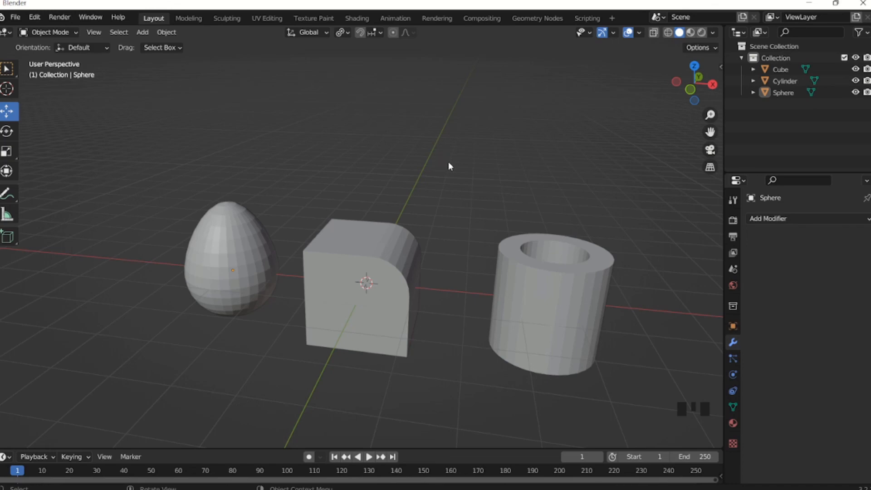
{"action": "left_click", "coordinate": [473, 209]}
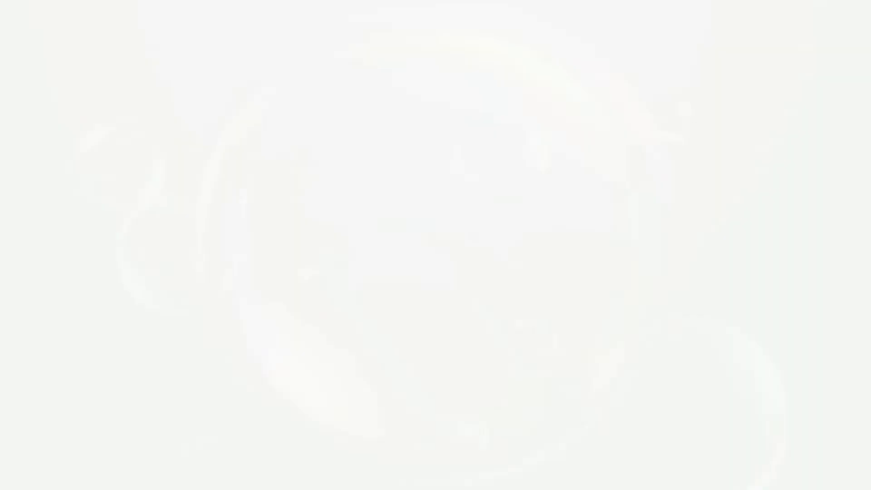